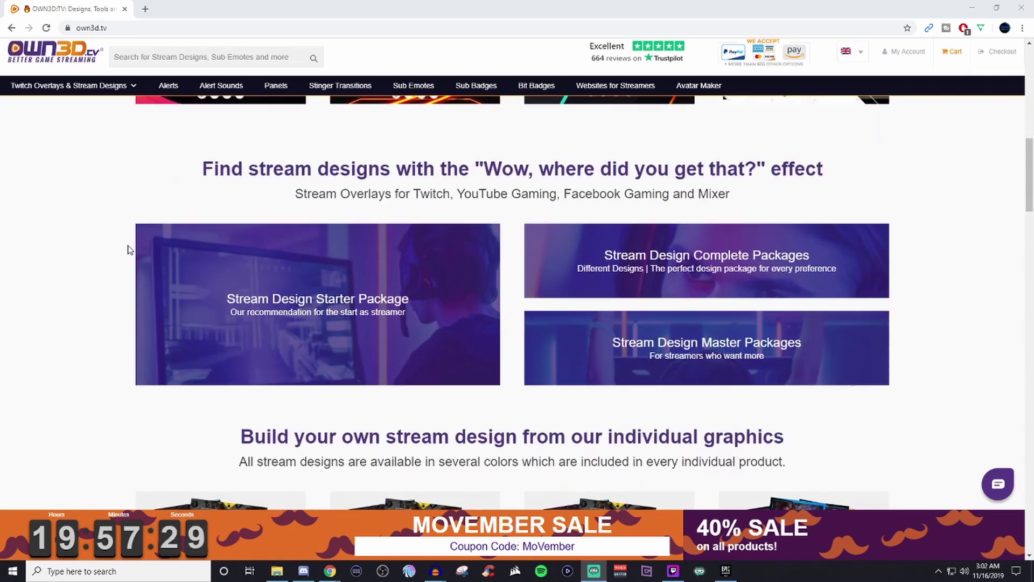
Scroll through the OWN3D.tv homepage and overlay designs.
scroll(129, 249, down, 9)
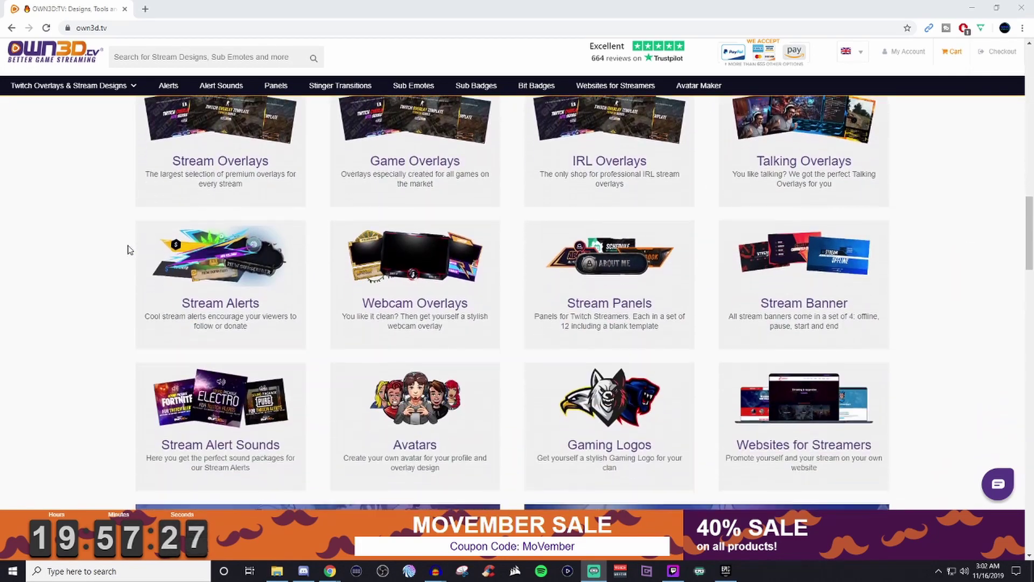
scroll(128, 249, down, 2)
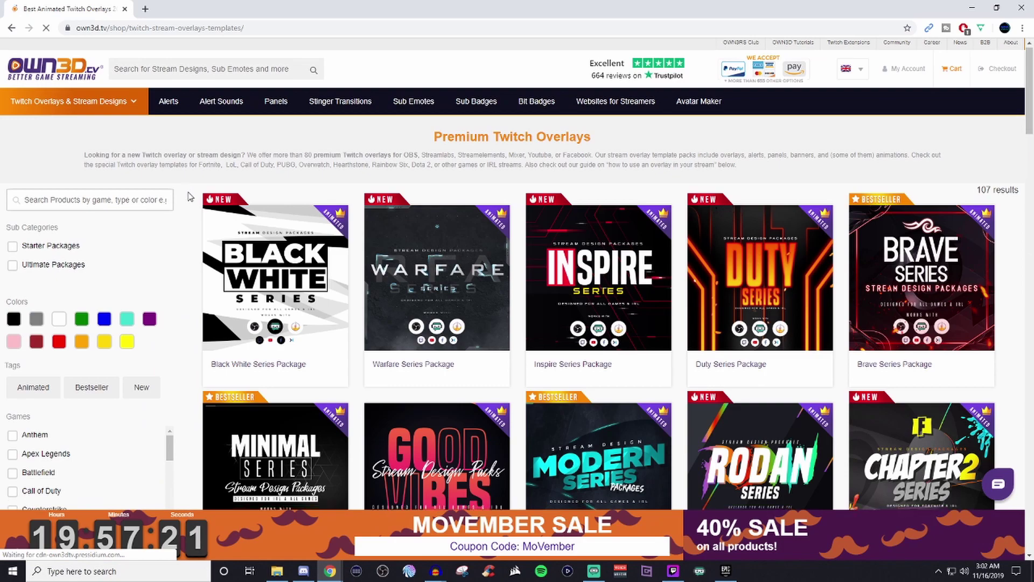
scroll(189, 197, down, 3)
scroll(190, 197, down, 6)
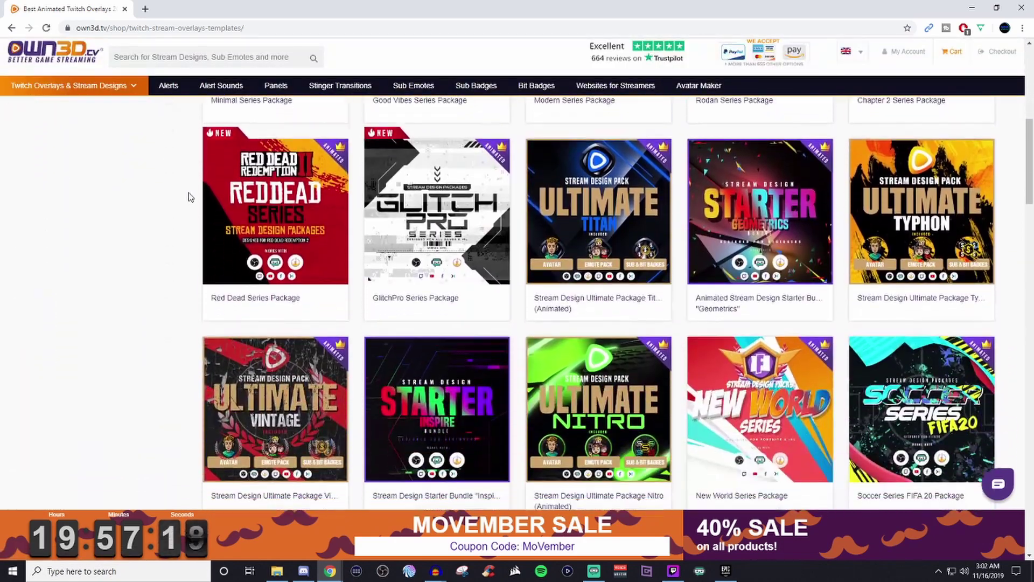
scroll(189, 197, down, 7)
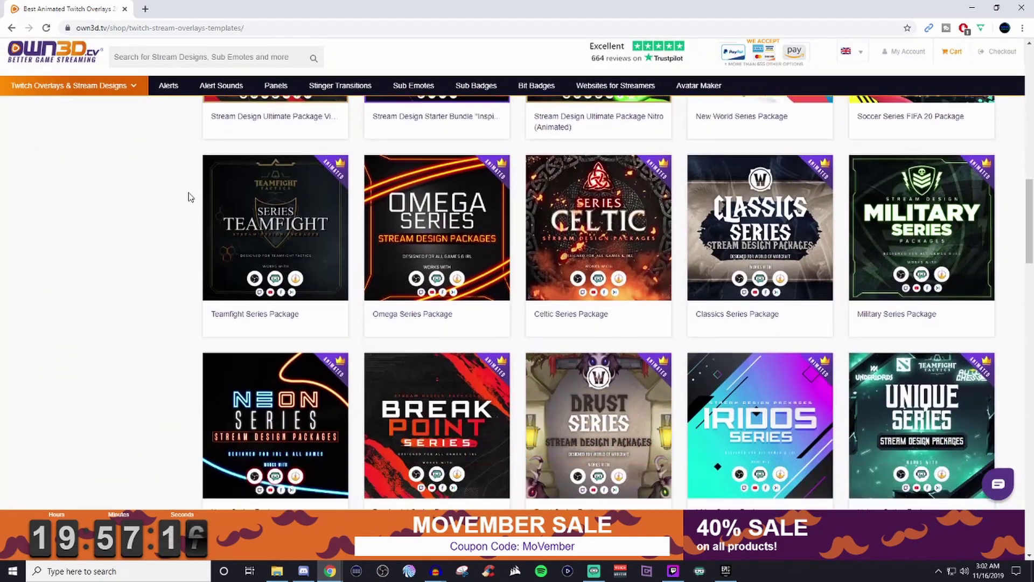
scroll(189, 197, down, 9)
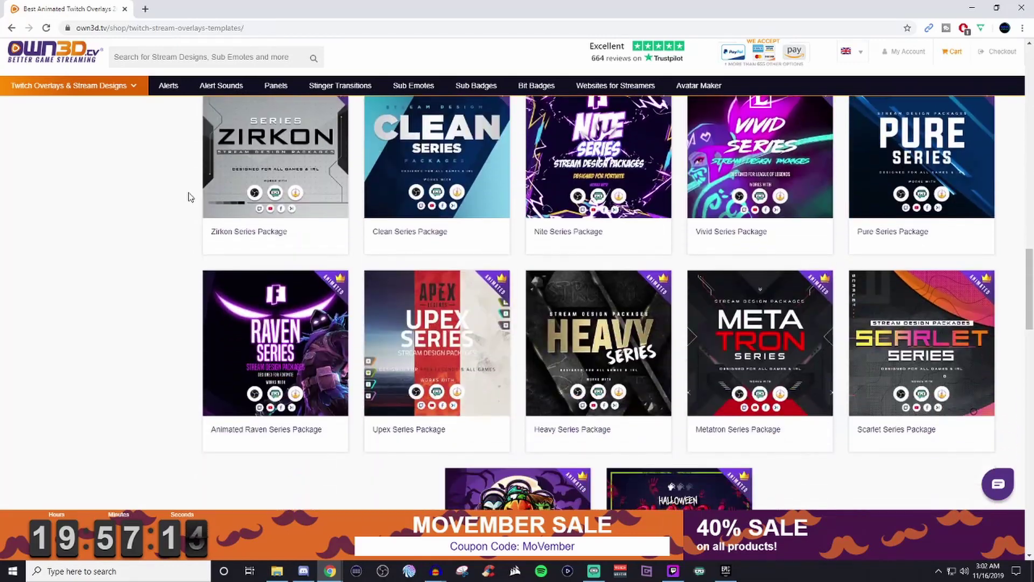
scroll(190, 197, down, 3)
scroll(189, 197, up, 7)
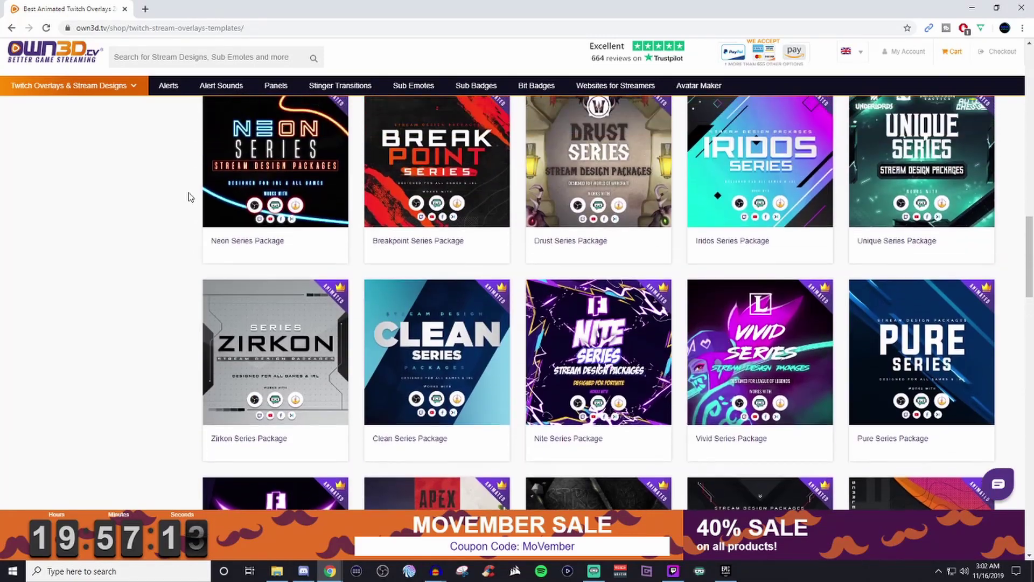
scroll(190, 197, up, 2)
Browse the OWN3D.tv Twitch alerts shop listing.
mouse_move(776, 269)
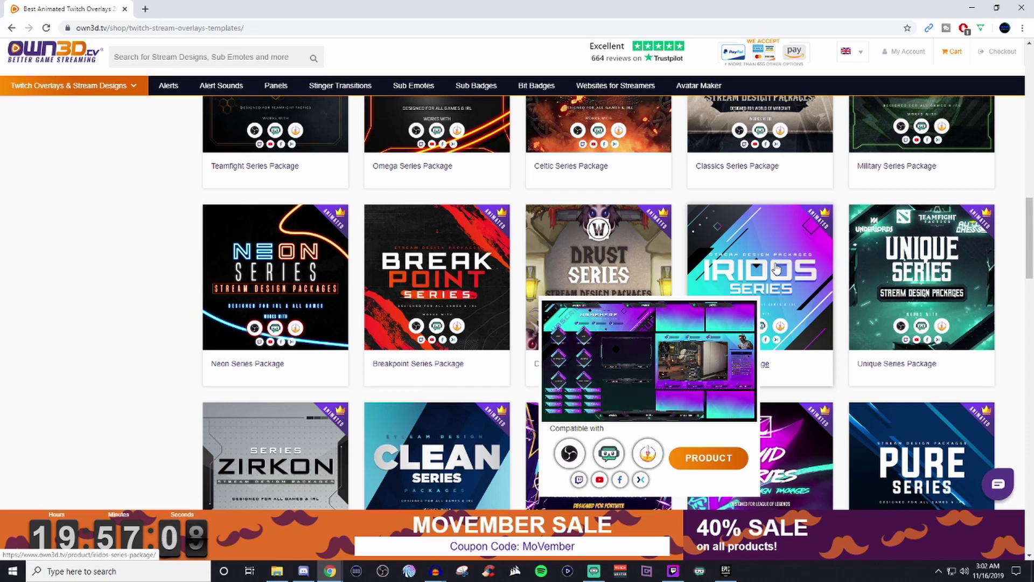
click(168, 87)
scroll(181, 259, down, 5)
scroll(180, 260, down, 5)
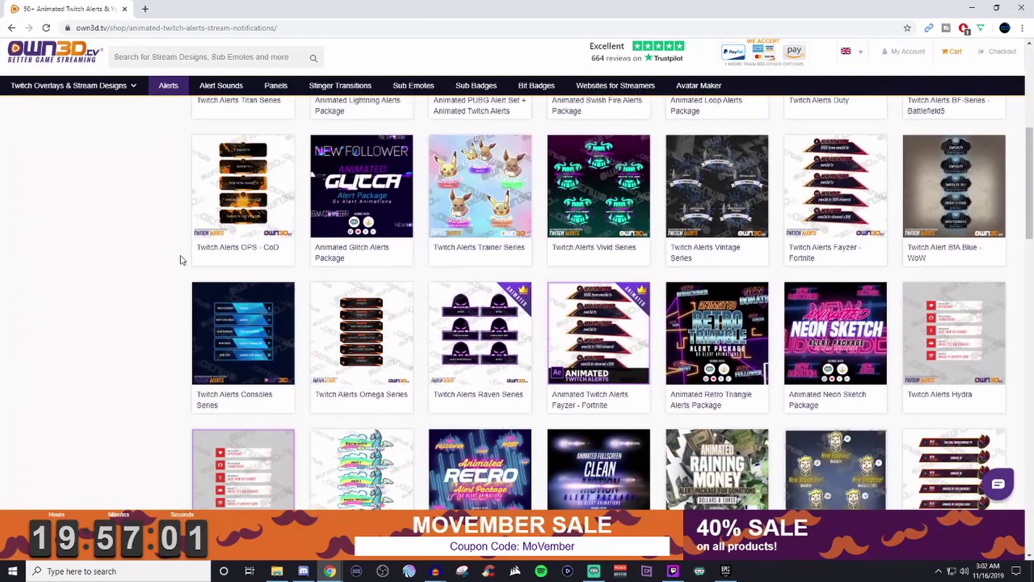
scroll(180, 251, down, 4)
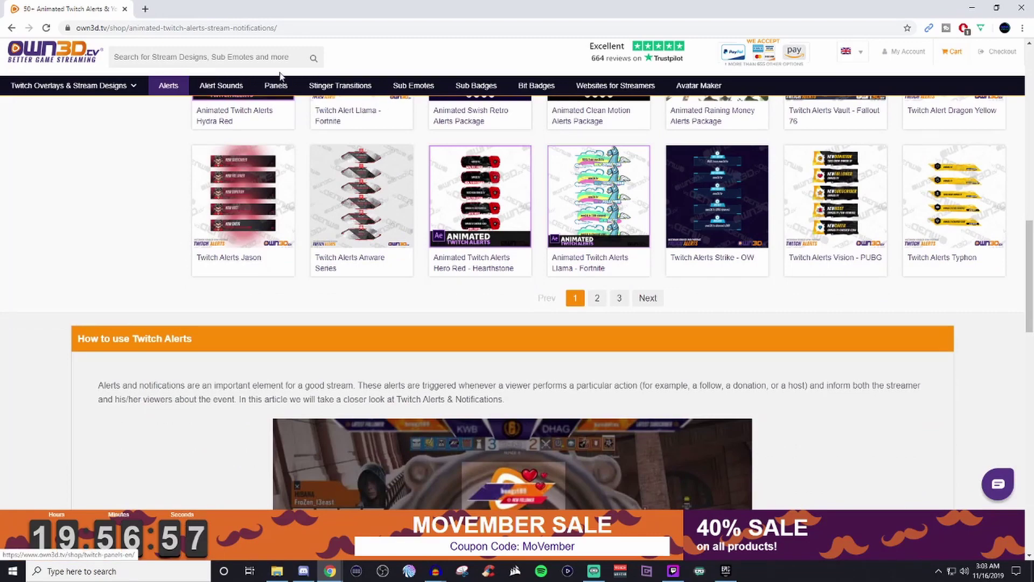
Look through the Twitch panels products in the OWN3D.tv shop.
click(275, 85)
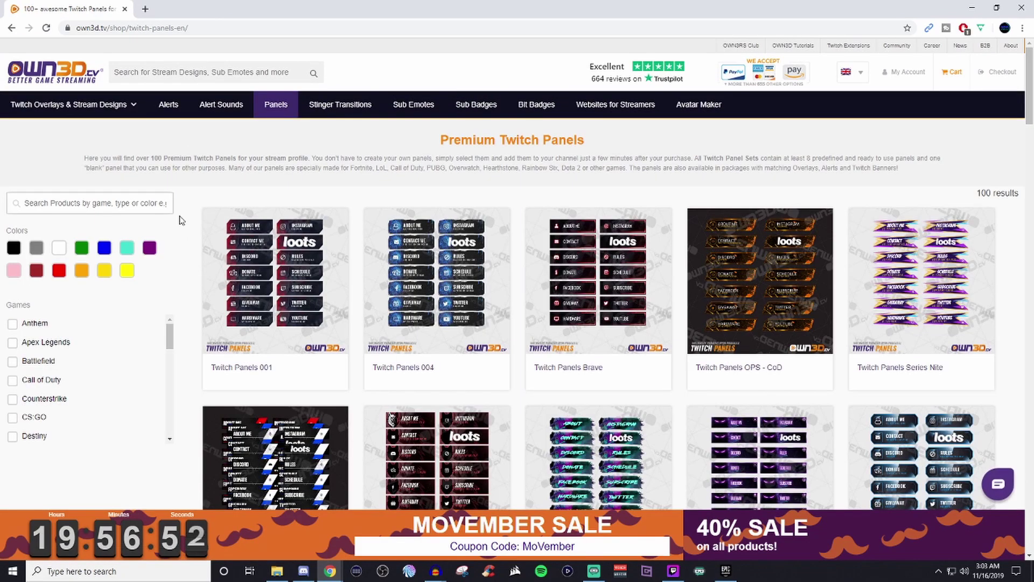
scroll(180, 218, down, 4)
scroll(181, 215, down, 6)
scroll(182, 216, down, 1)
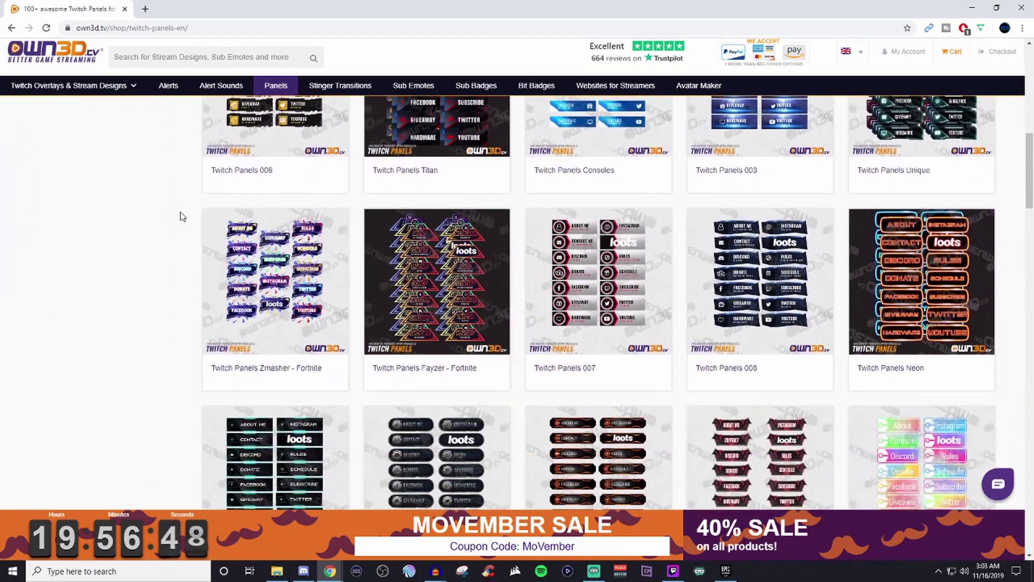
scroll(182, 216, down, 5)
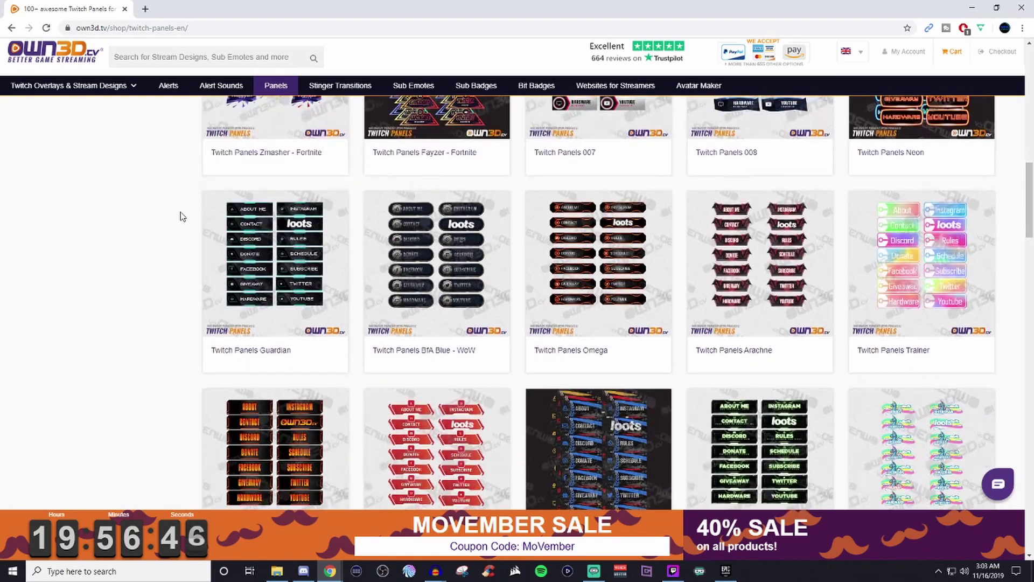
scroll(182, 216, down, 8)
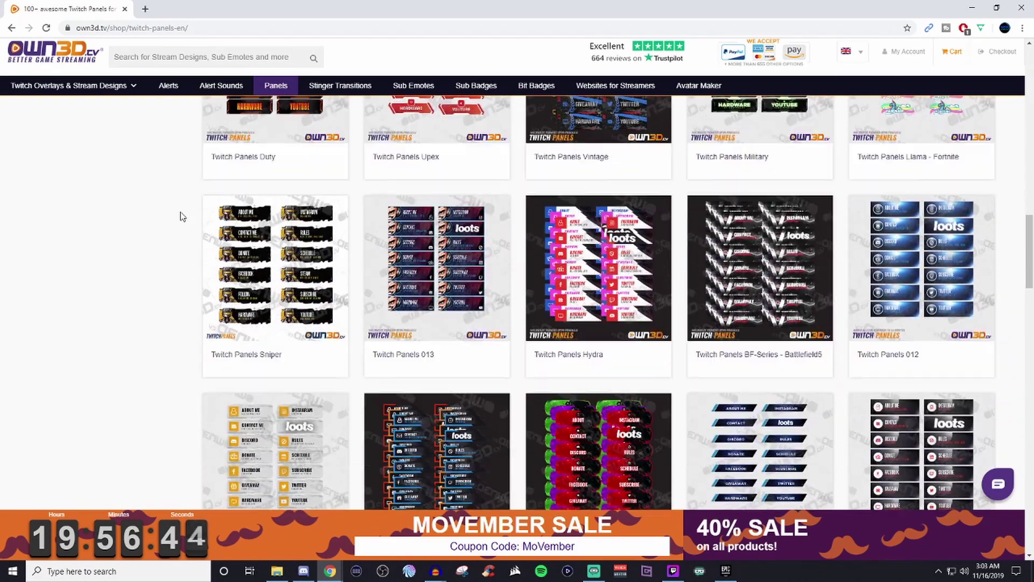
scroll(182, 216, down, 5)
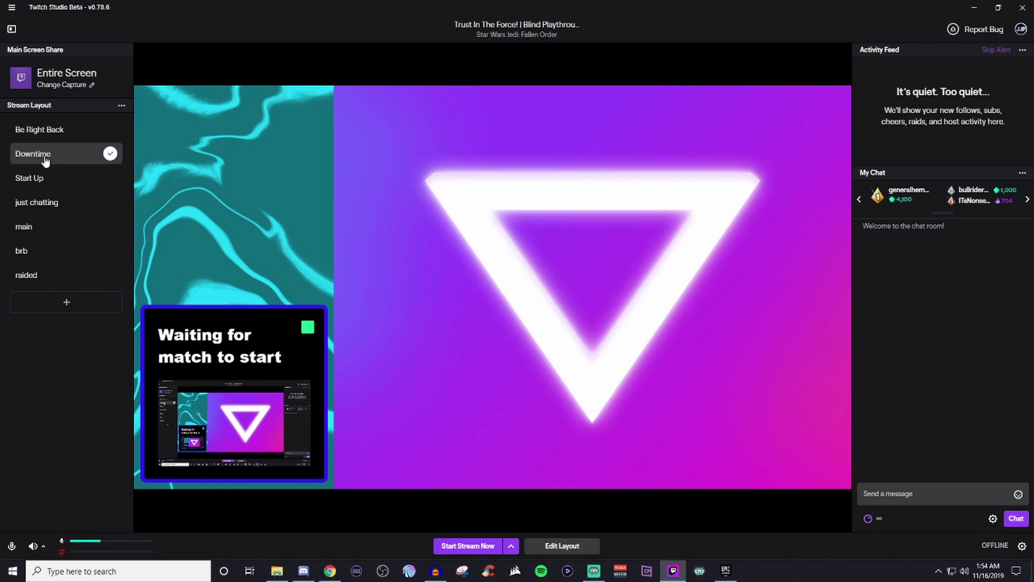
Add a new Layout to the stream layouts and bring up its Edit option.
click(67, 303)
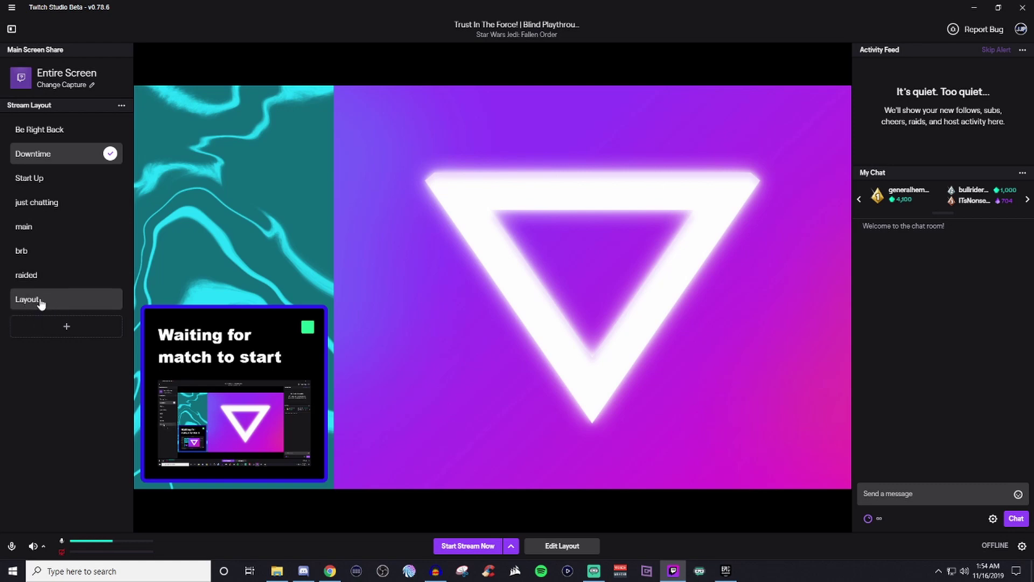
right_click(41, 303)
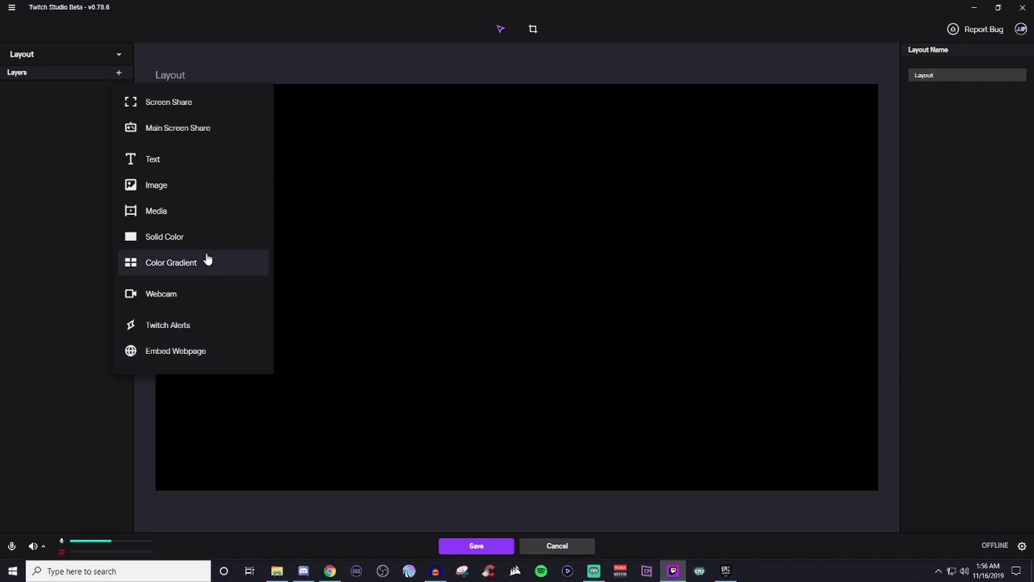
Add an image layer named 'webcam', keep Fit sizing, and open the media library.
click(181, 193)
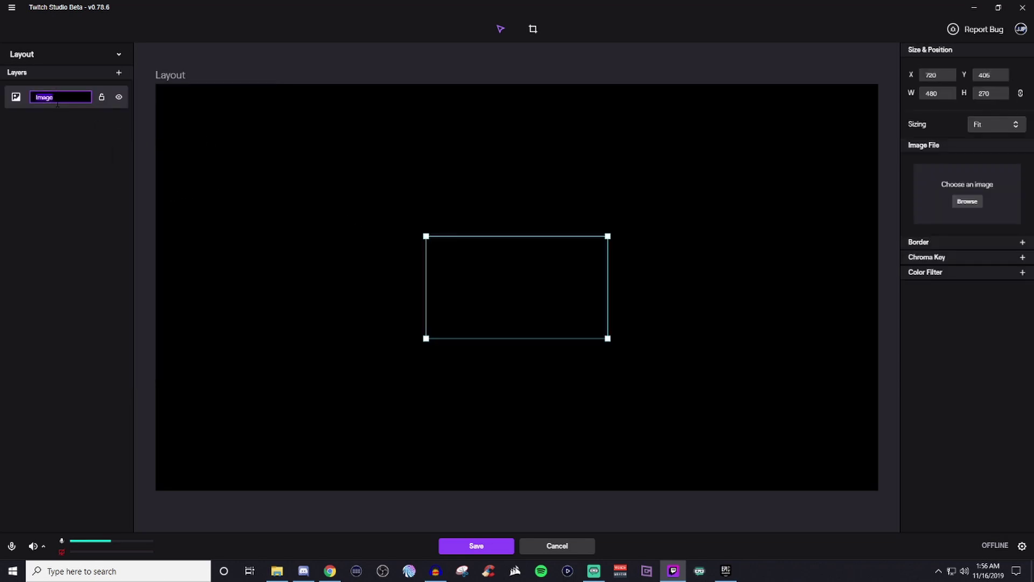
text(webcam)
key(Return)
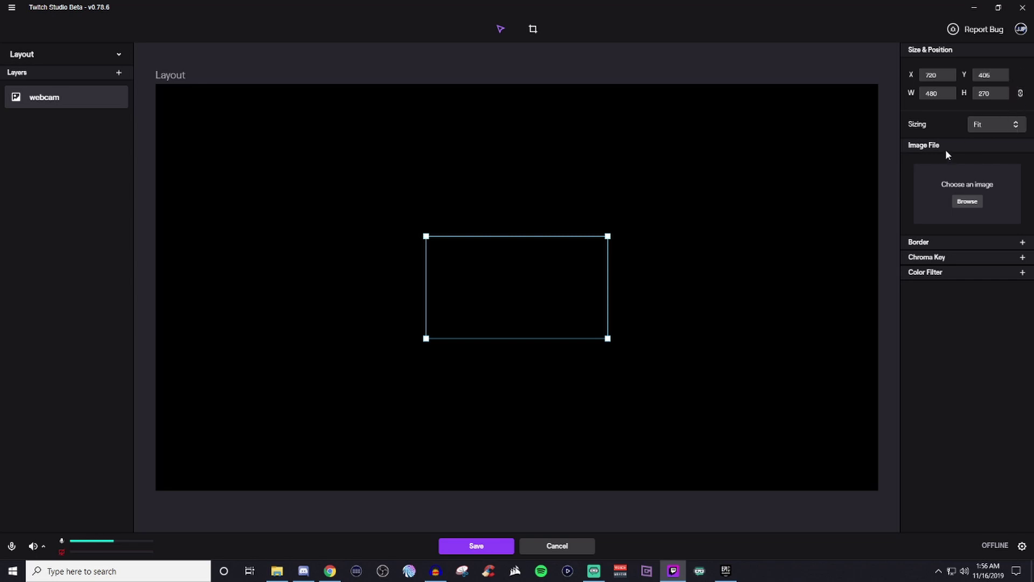
click(994, 129)
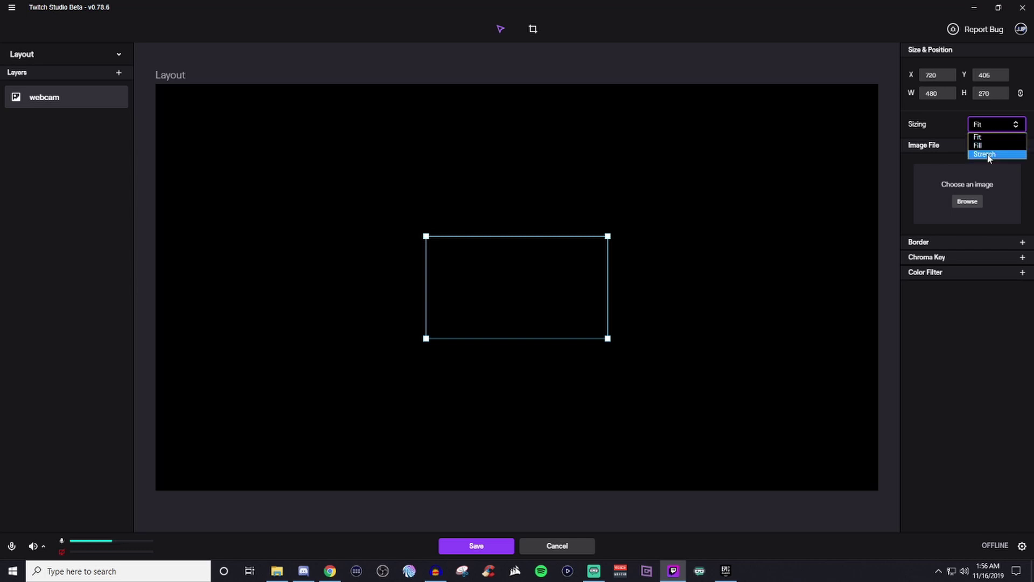
click(947, 126)
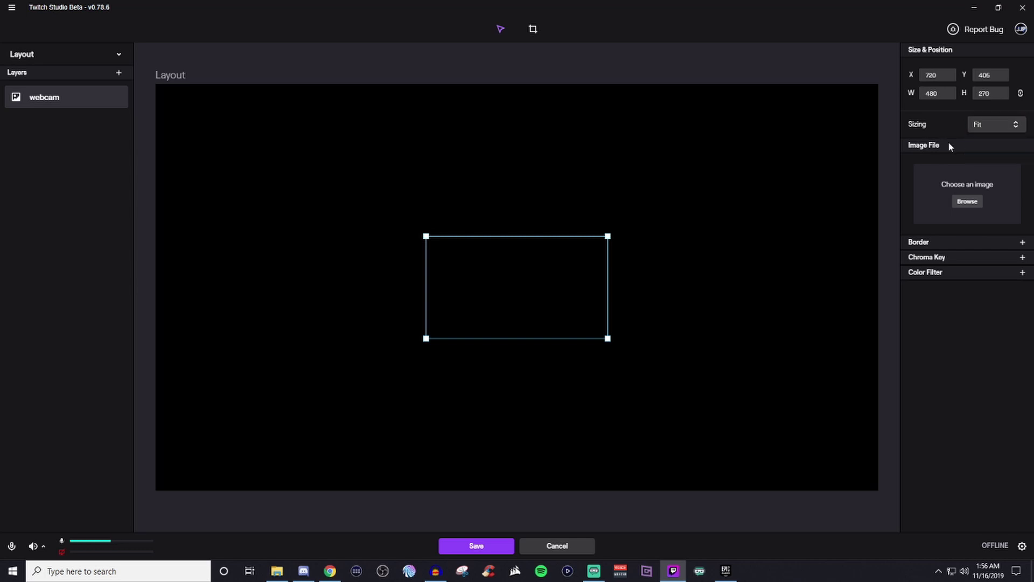
click(967, 202)
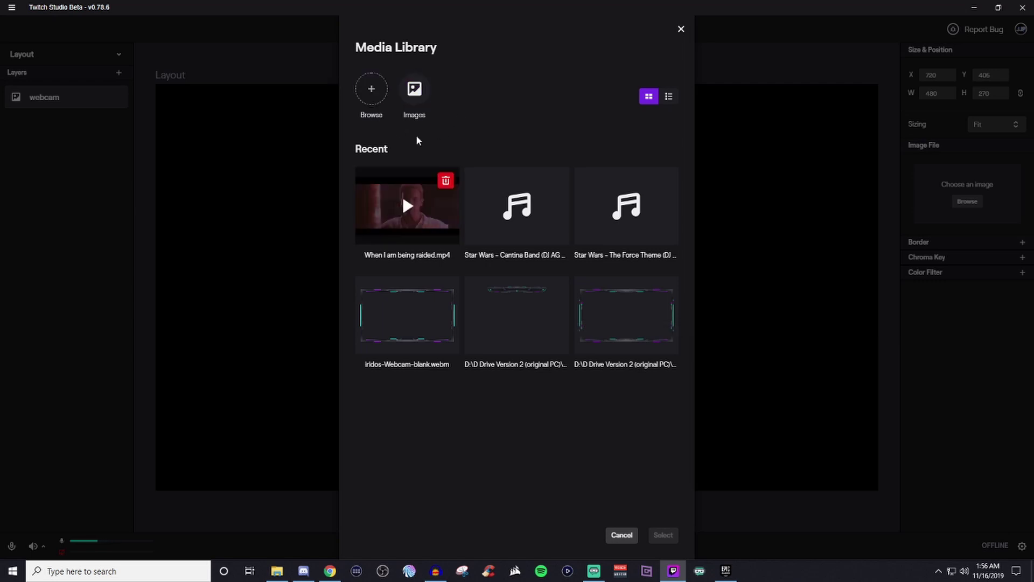
Set Webcam.png from Stream-Webcam-Overlay > PNG as the webcam layer's image.
click(414, 90)
scroll(544, 371, down, 5)
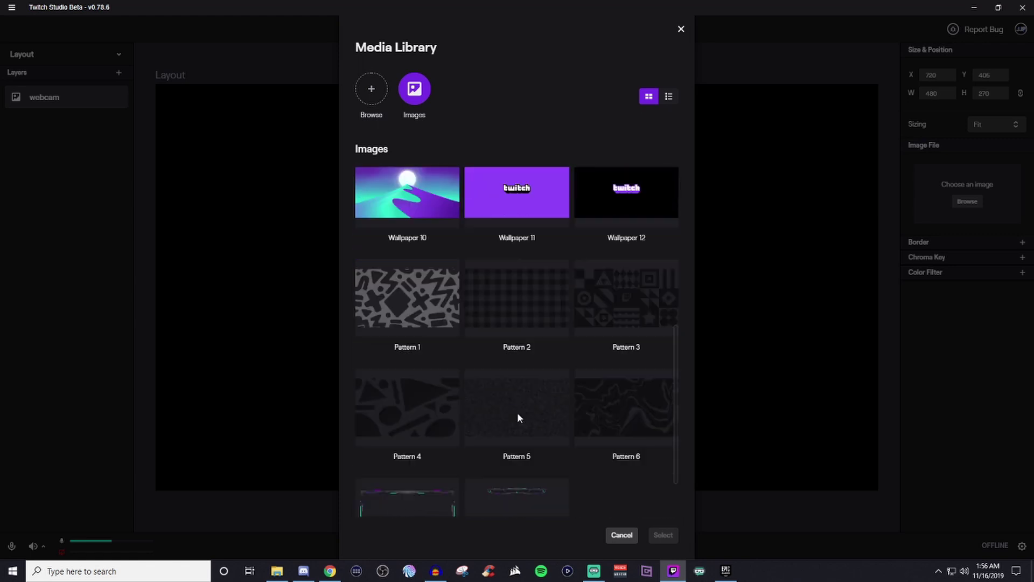
scroll(514, 410, down, 1)
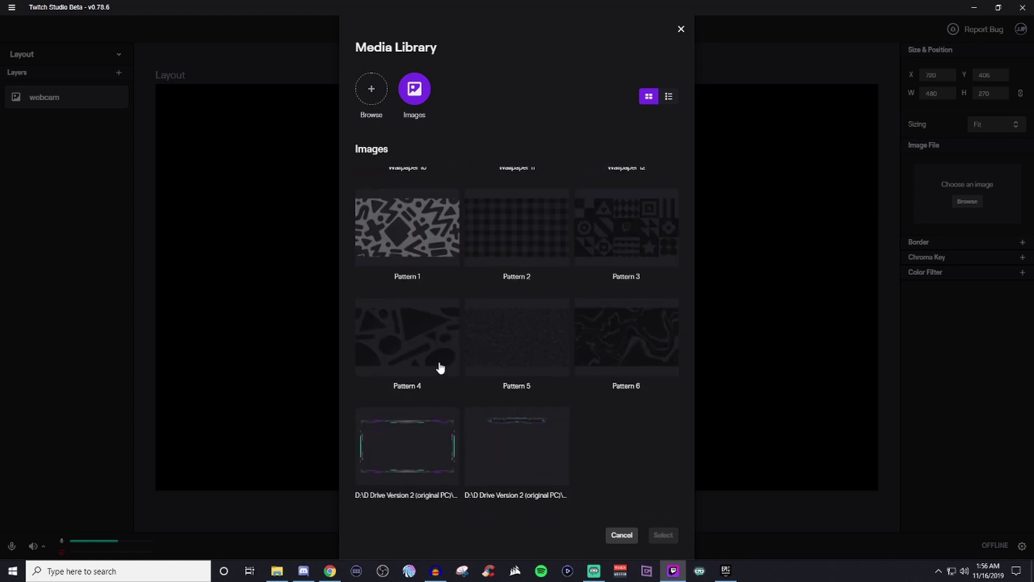
scroll(484, 350, up, 6)
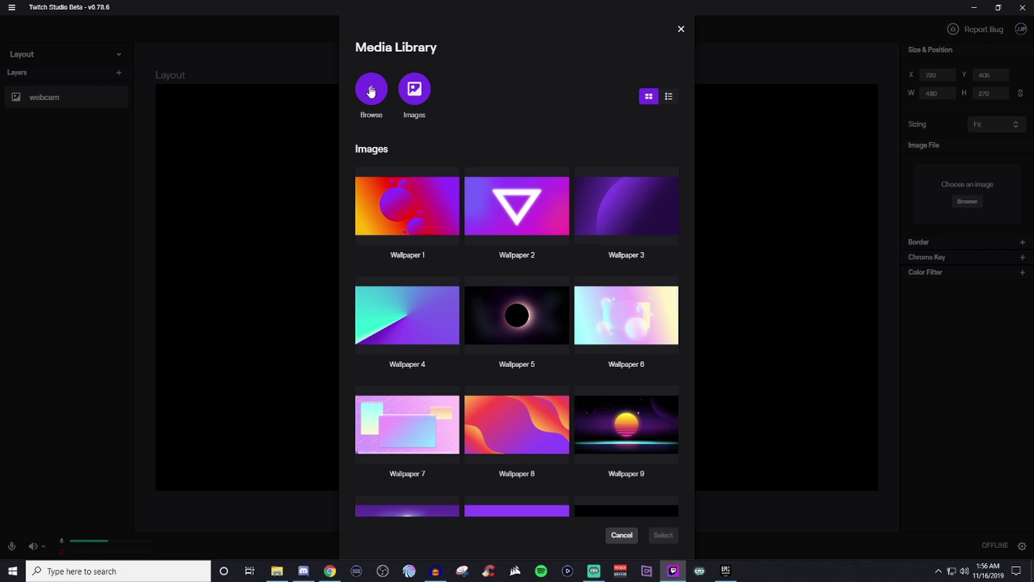
click(371, 92)
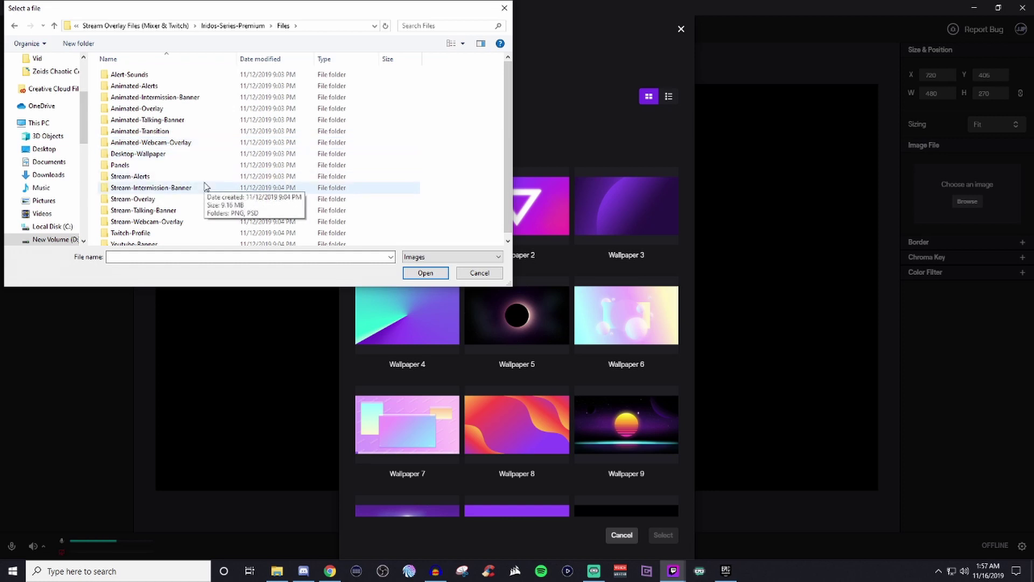
click(205, 223)
double_click(204, 223)
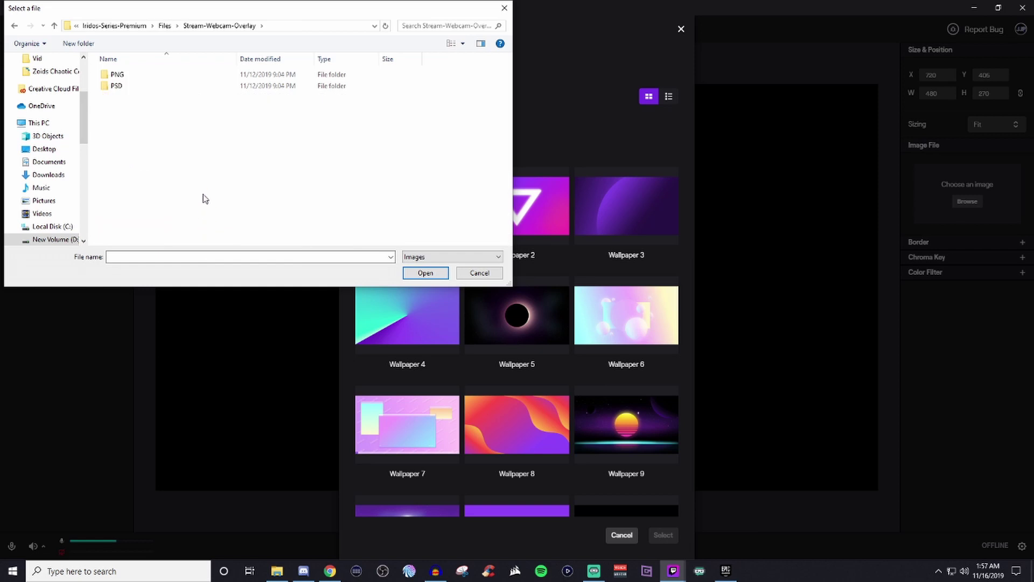
double_click(148, 79)
double_click(252, 100)
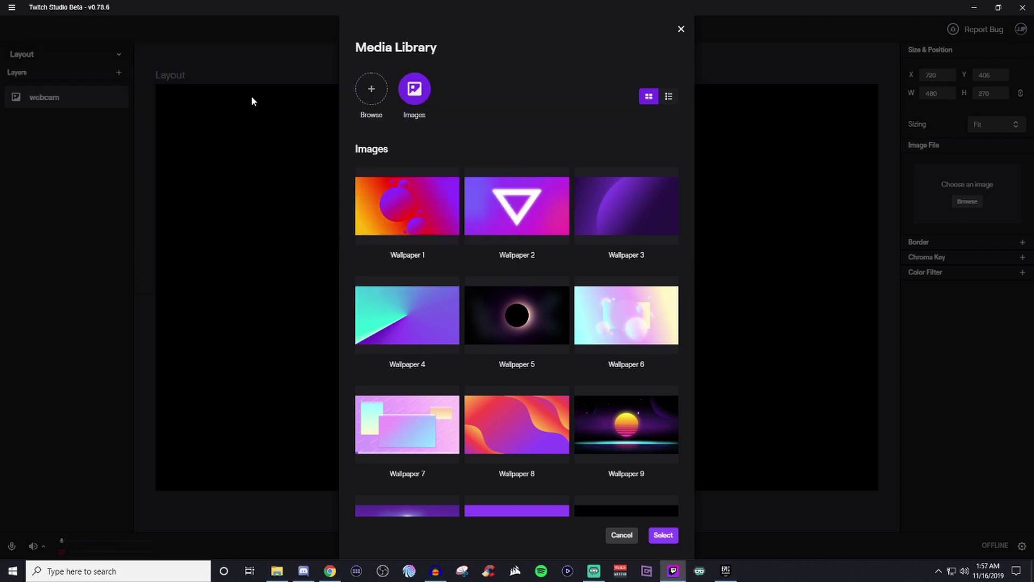
click(670, 535)
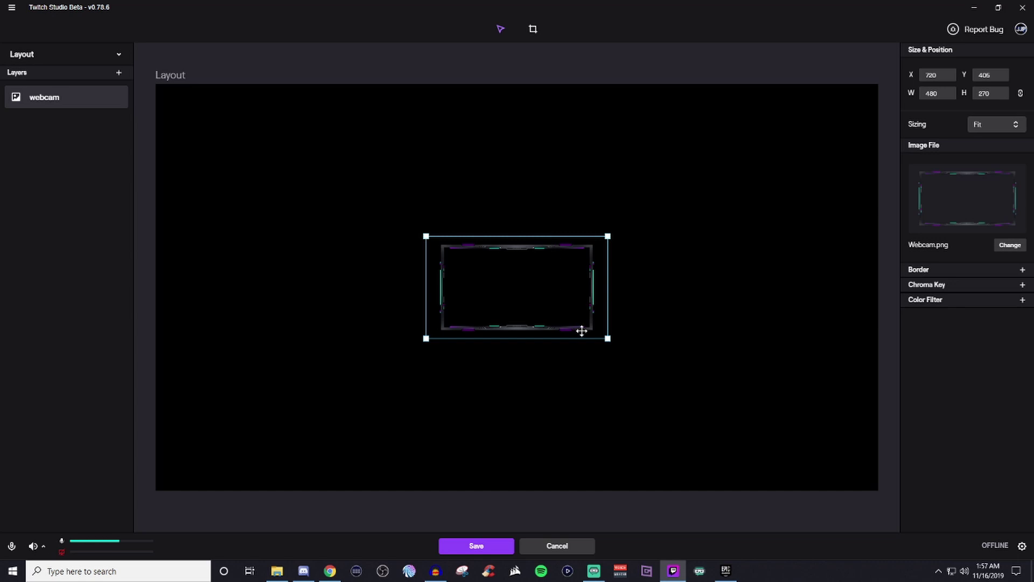
Enlarge the webcam frame to 690×388 and place it at X 0, Y 55.
drag(607, 339, 675, 384)
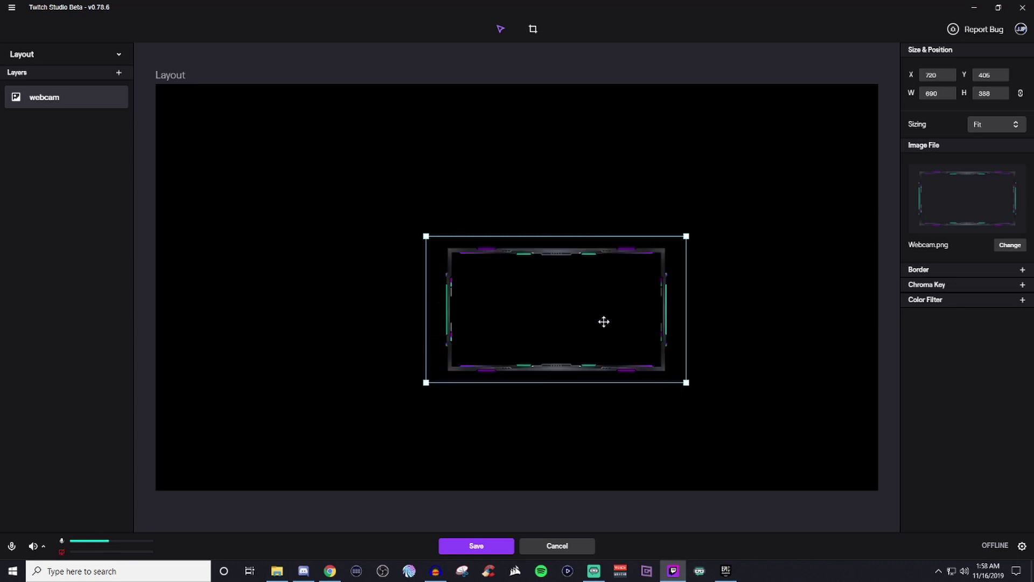
drag(543, 292, 323, 171)
drag(272, 196, 304, 230)
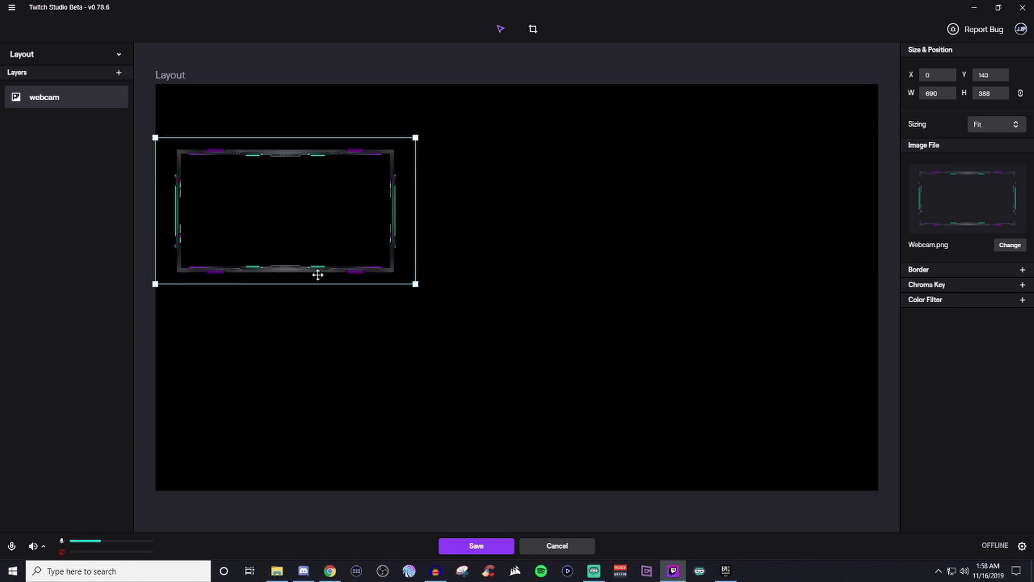
drag(317, 275, 325, 233)
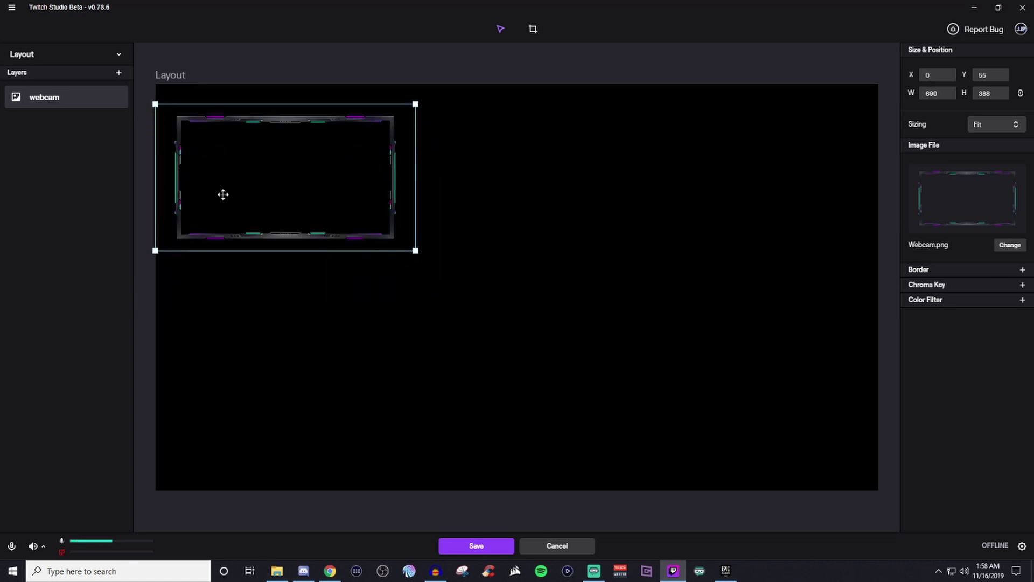
Add Border, Chroma Key and Color Filter effects to the webcam frame, all switched off.
click(1022, 270)
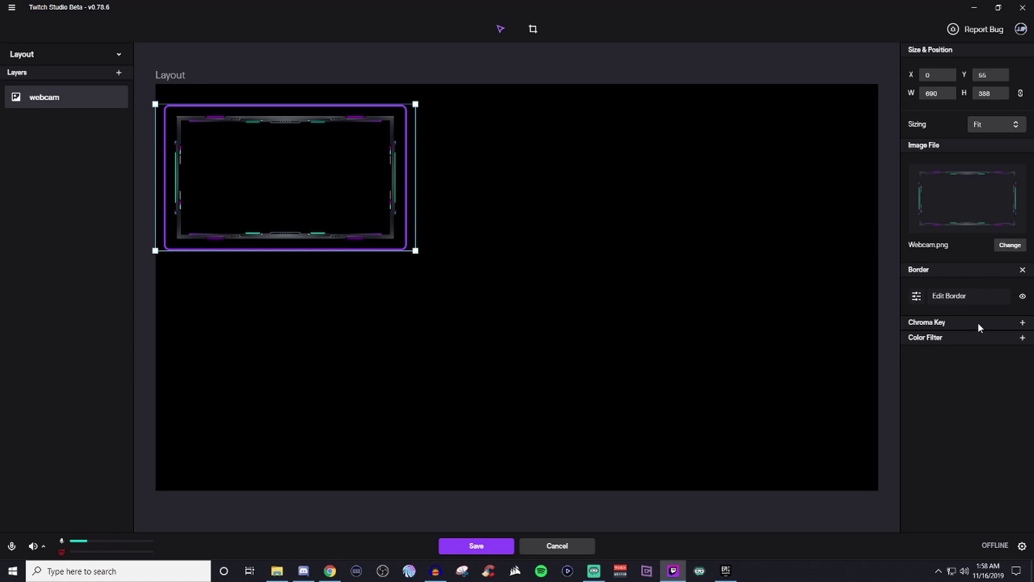
click(1022, 323)
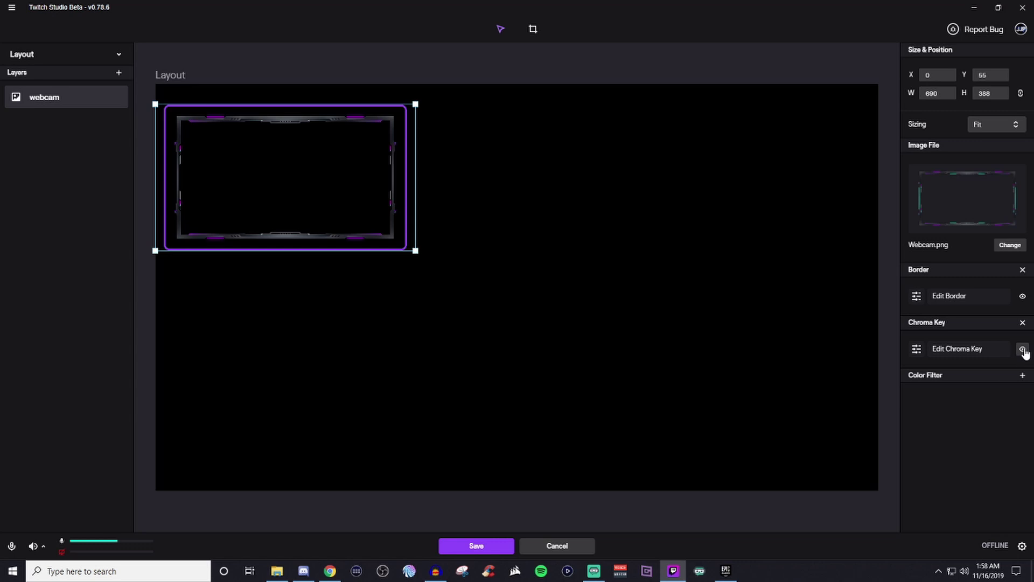
click(1022, 374)
click(1022, 401)
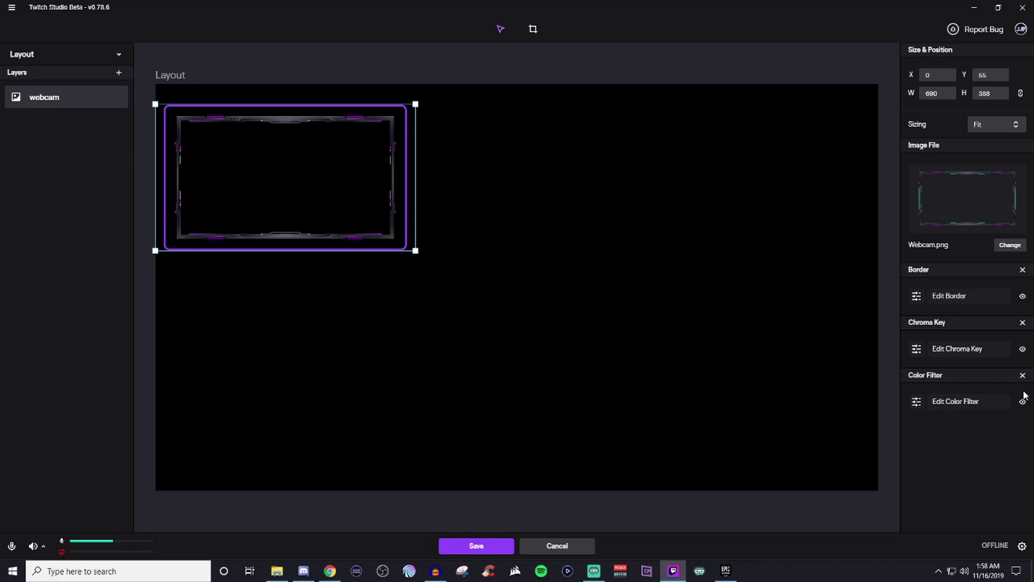
click(1022, 349)
click(1022, 295)
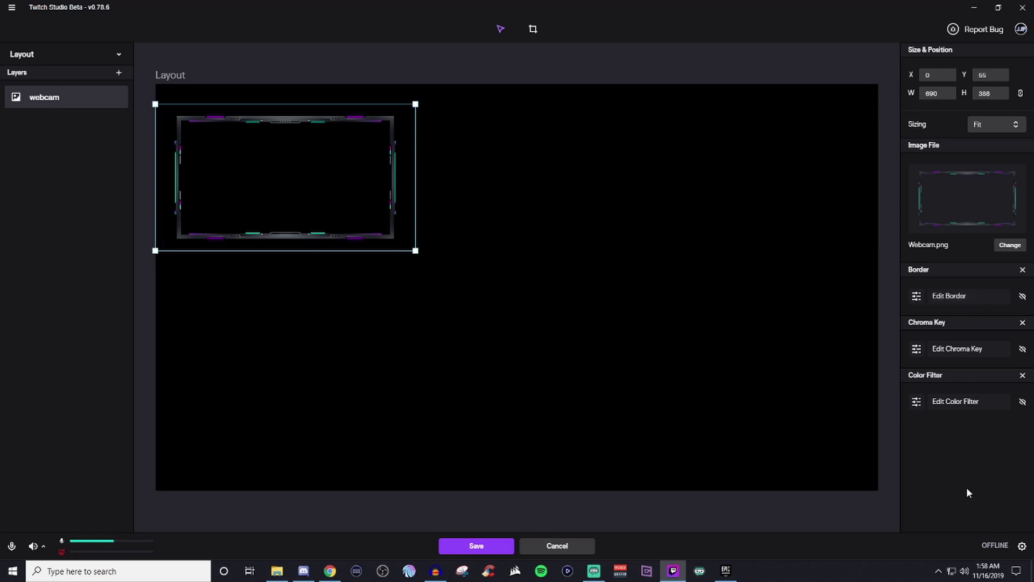
Move the webcam frame down to X 0, Y 246 and lock the layer.
click(481, 342)
drag(363, 226, 379, 302)
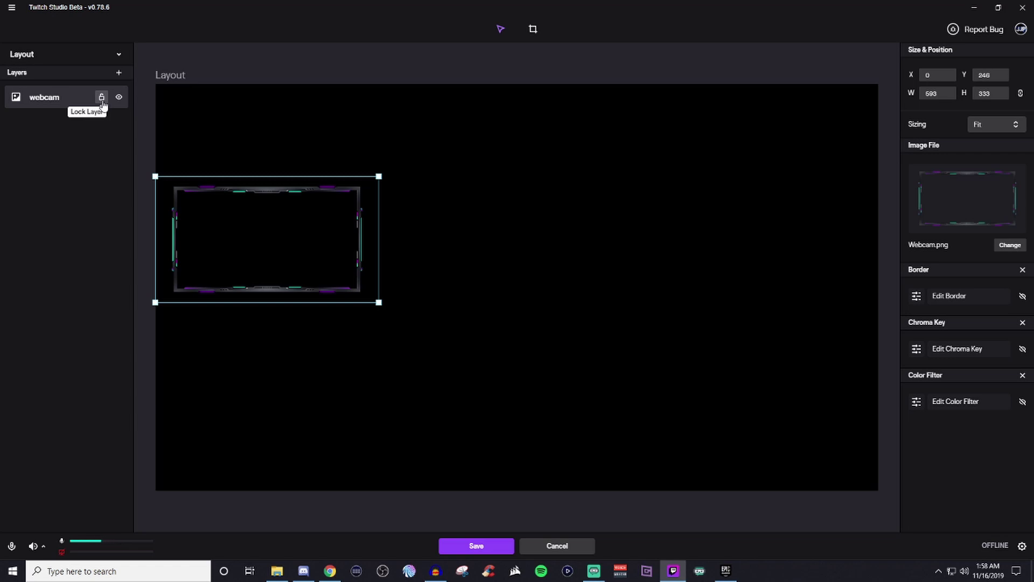
click(102, 98)
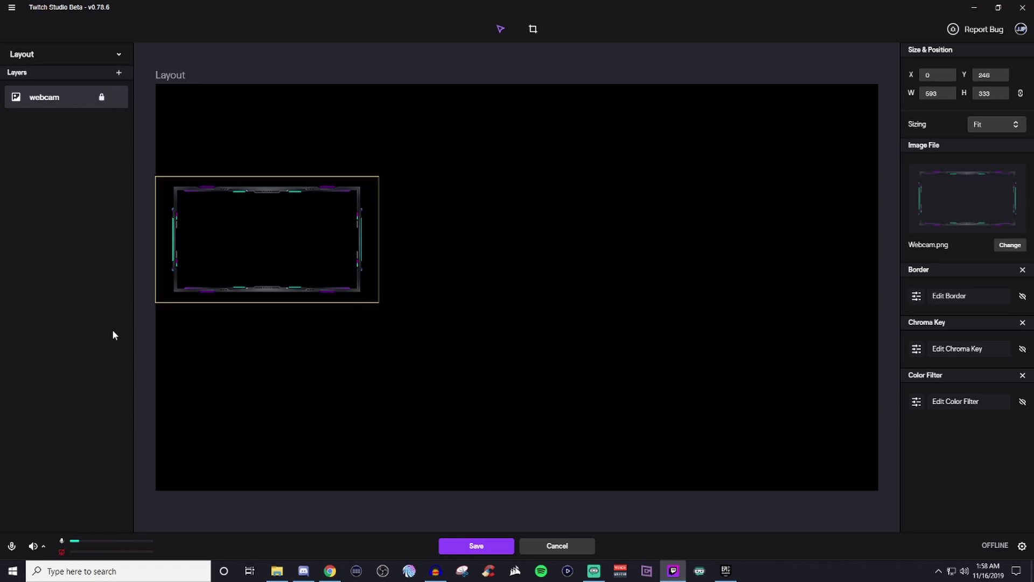
Add a Twitch Alerts layer with the Twitch Official set and play a test Follow alert.
click(515, 292)
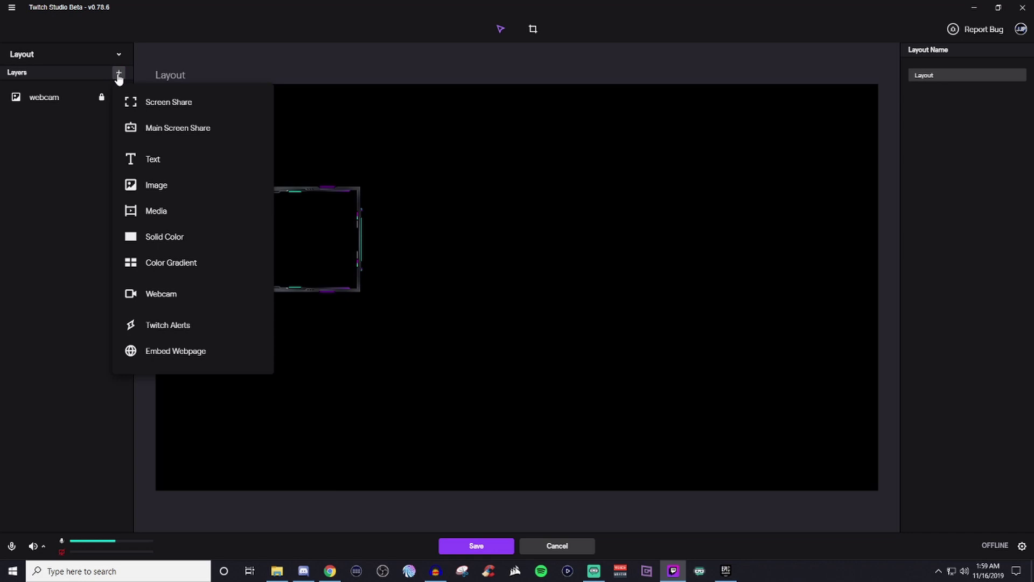
click(178, 325)
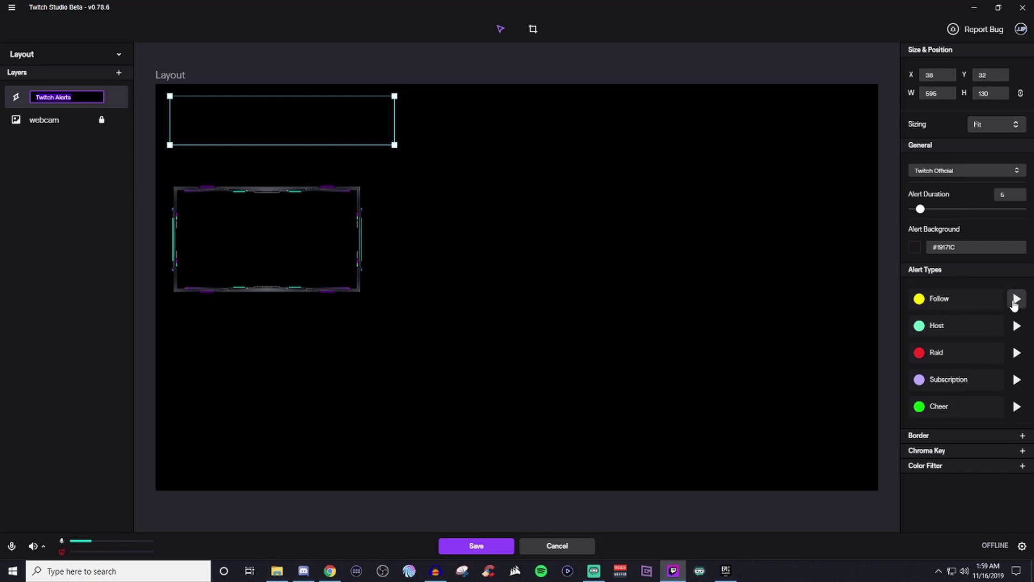
click(1017, 300)
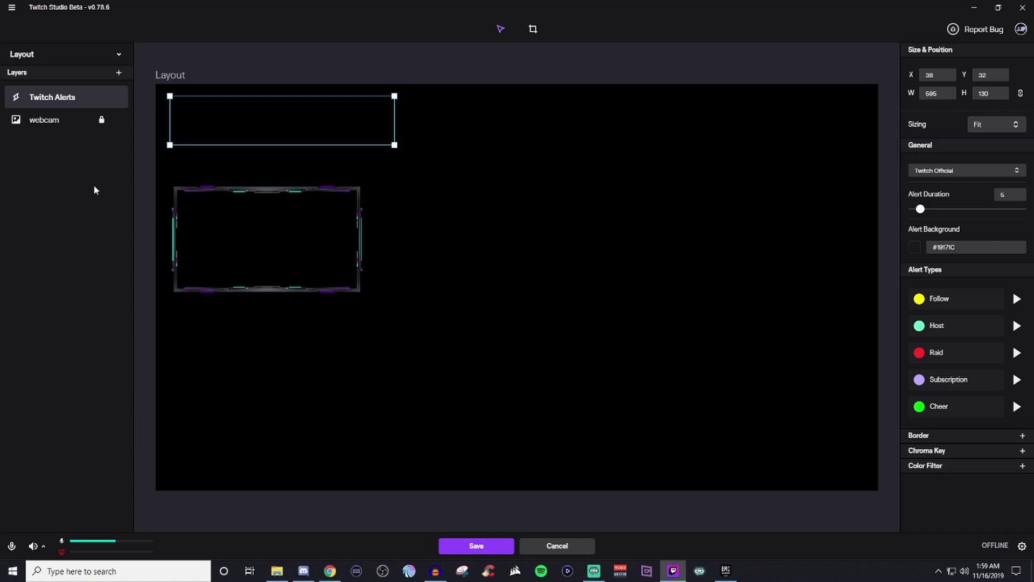
Add a 960×720 Embed Webpage layer and drag it to X 690, Y 139.
click(118, 73)
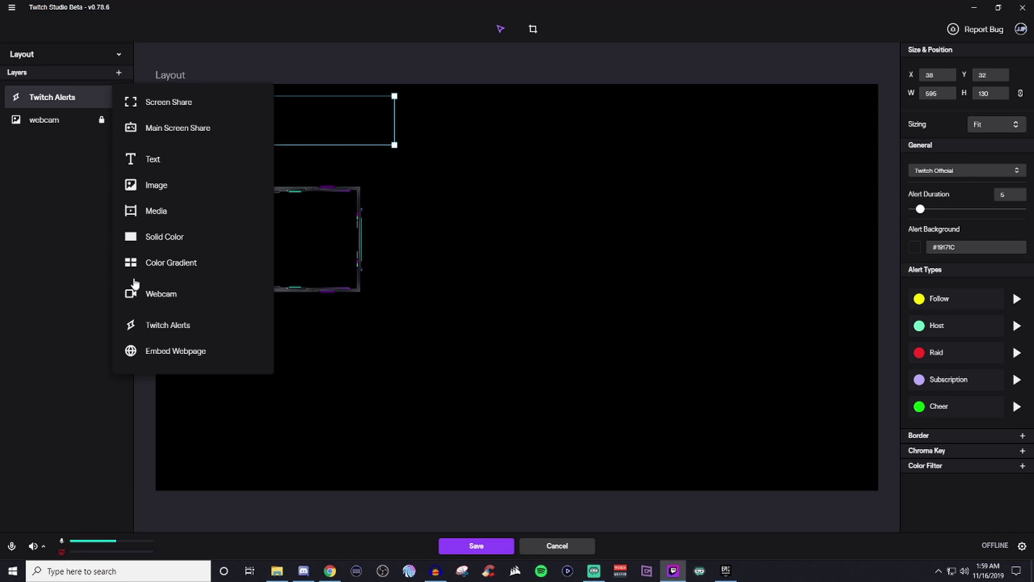
click(172, 353)
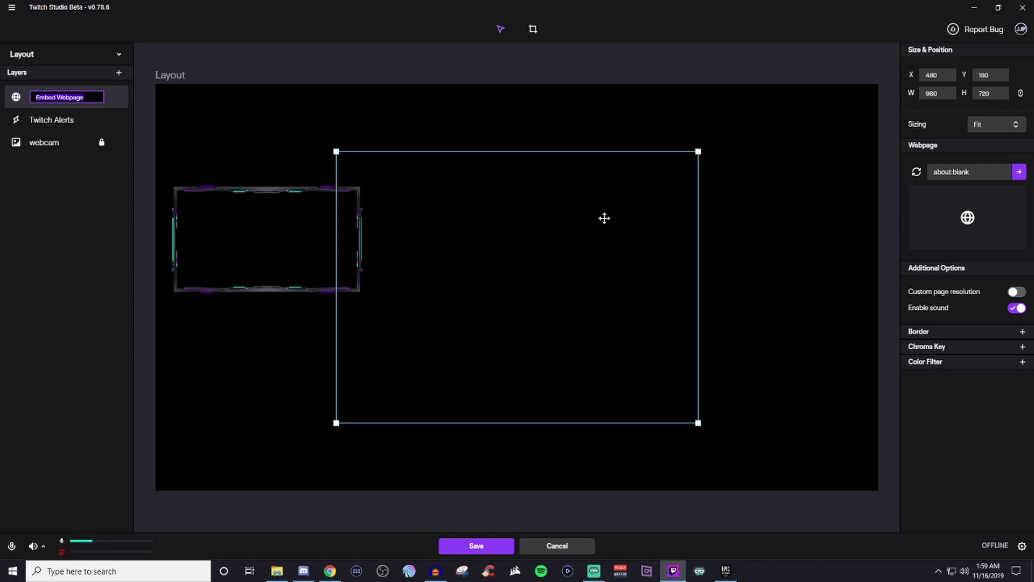
drag(592, 278, 634, 262)
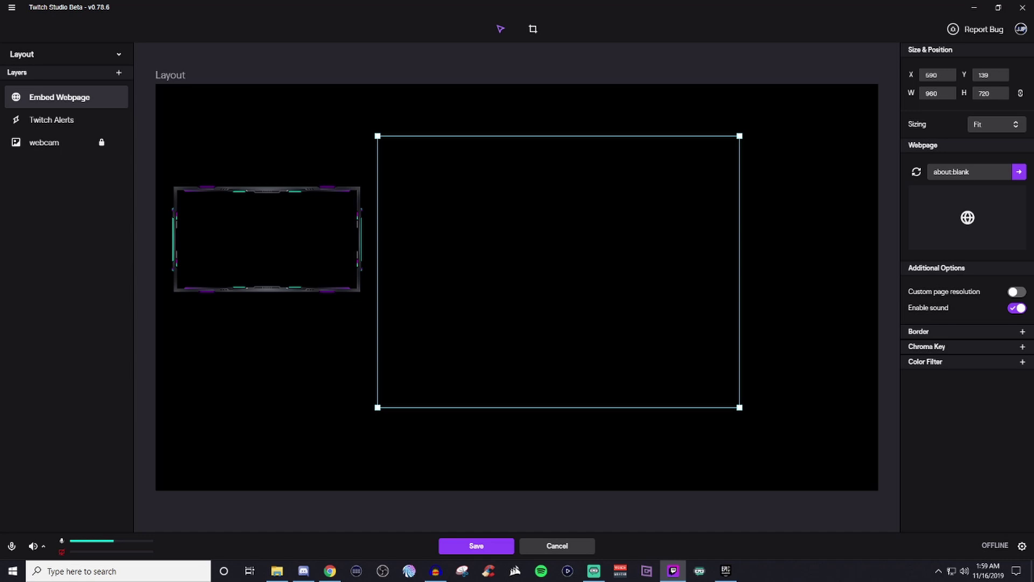
Load the copied Streamlabs alert box URL into the webpage layer, showing a New Follower test alert.
click(981, 172)
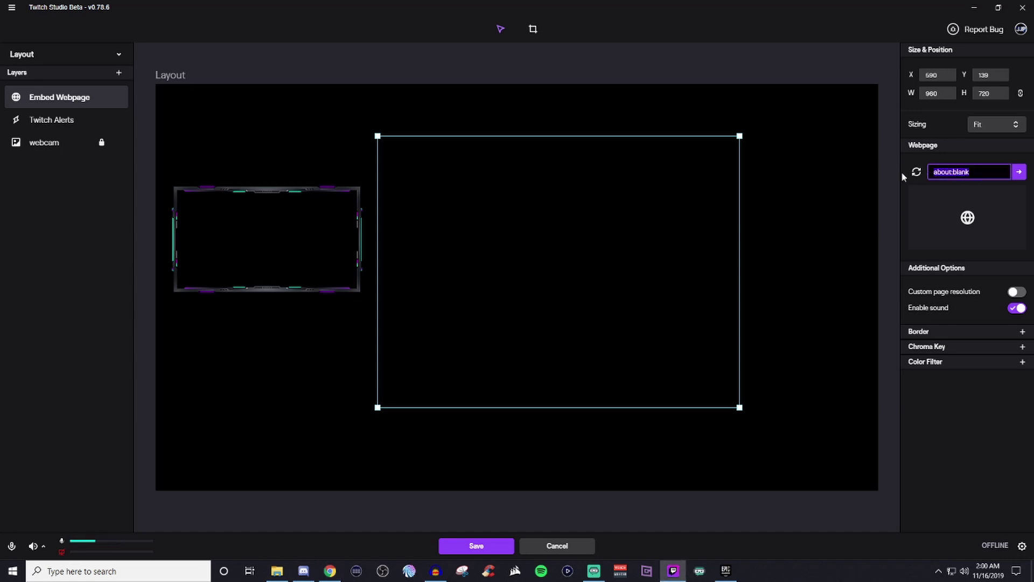
key(ctrl+v)
click(1019, 173)
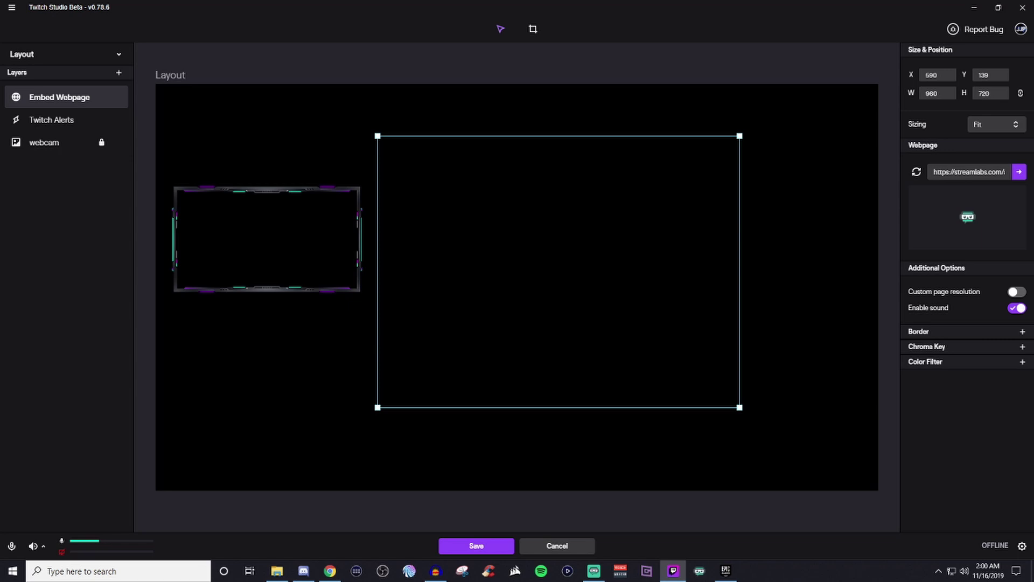
key(alt+Tab)
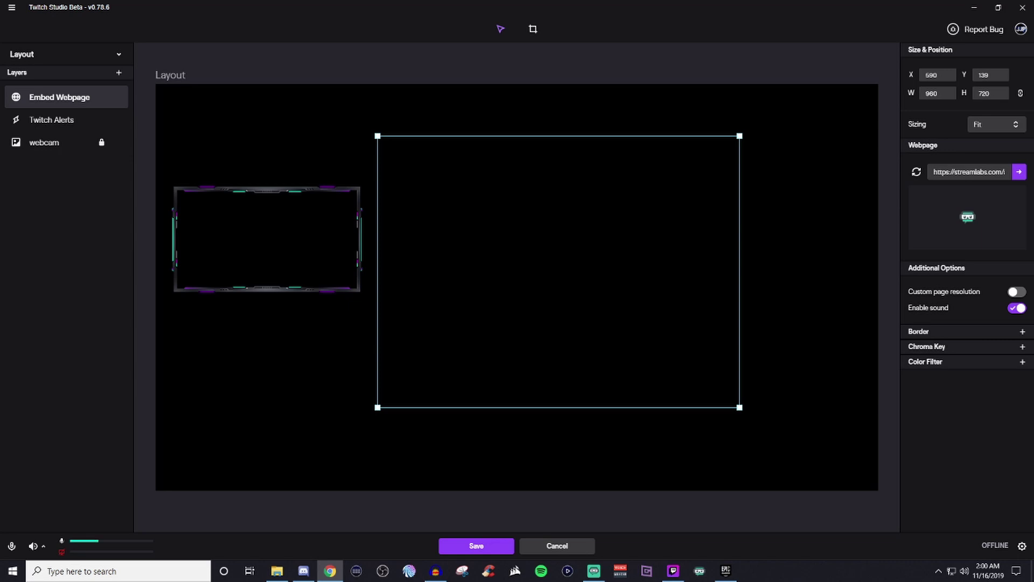
Shrink the webpage box to 417×313 and move it to X 88, Y 603.
drag(740, 409, 531, 247)
drag(458, 291, 284, 398)
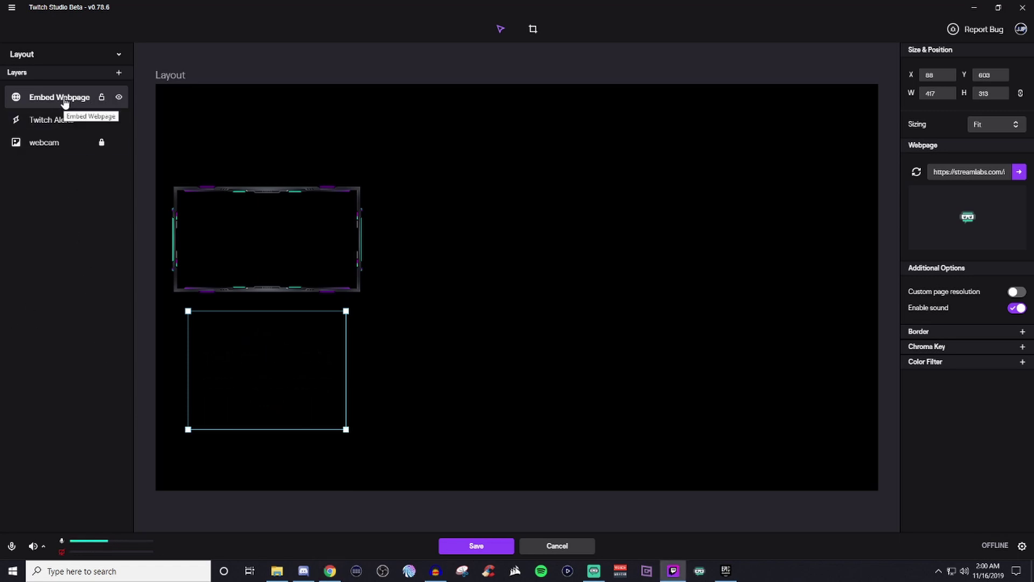
Add a Main Screen Share layer capturing Monitor 1's entire screen at 1920×1080, then hide it.
click(118, 74)
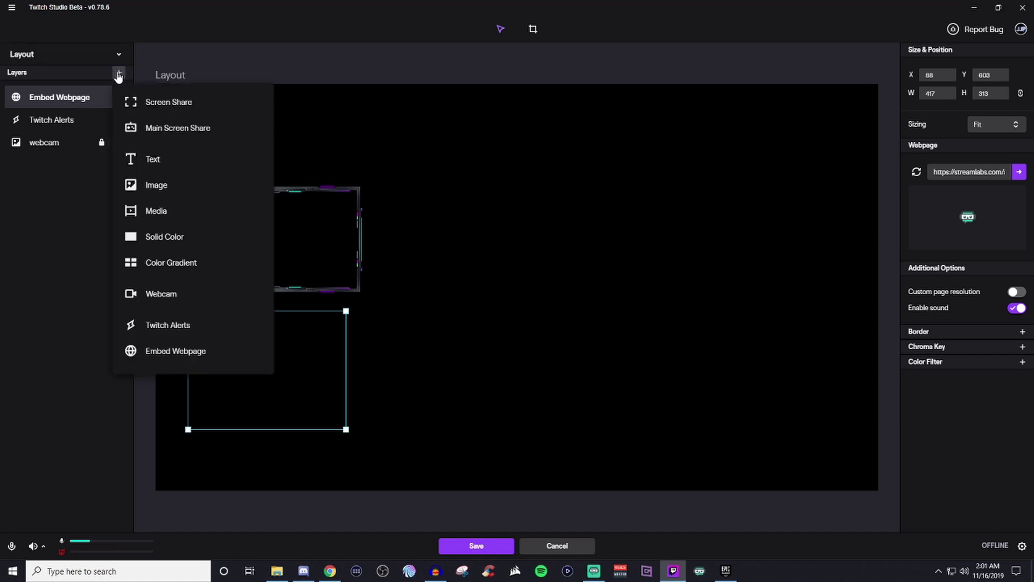
click(165, 133)
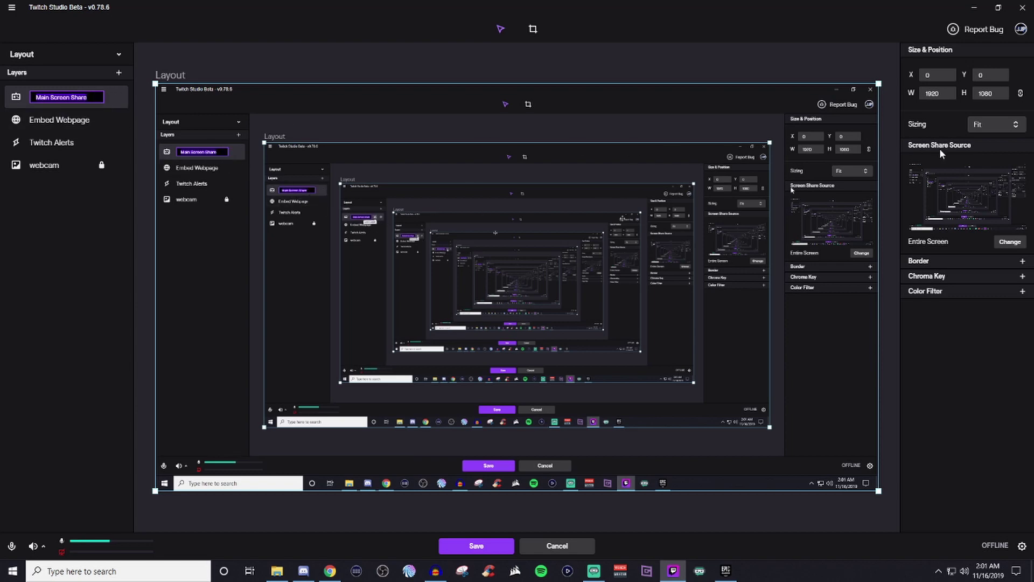
click(1012, 243)
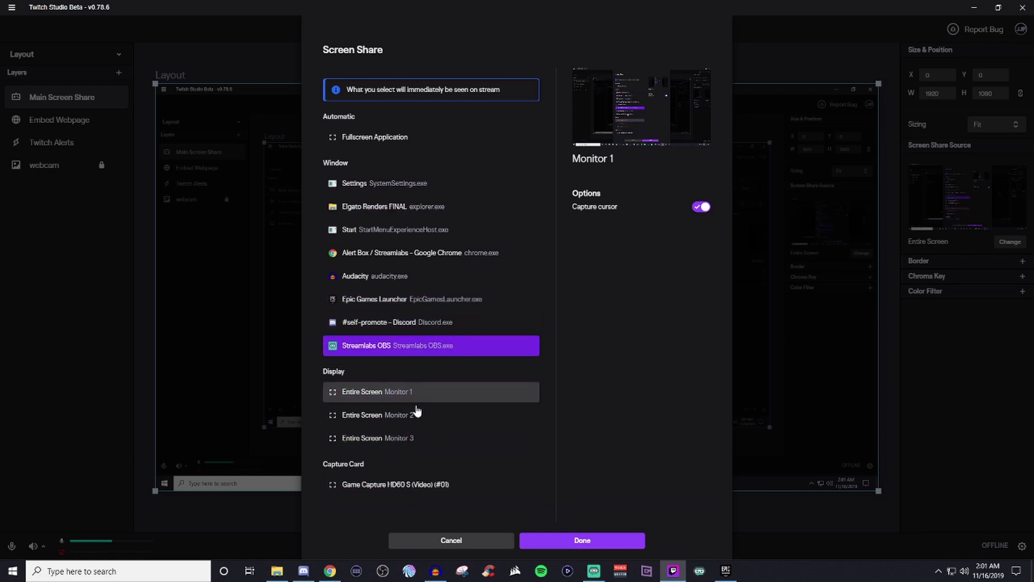
click(449, 541)
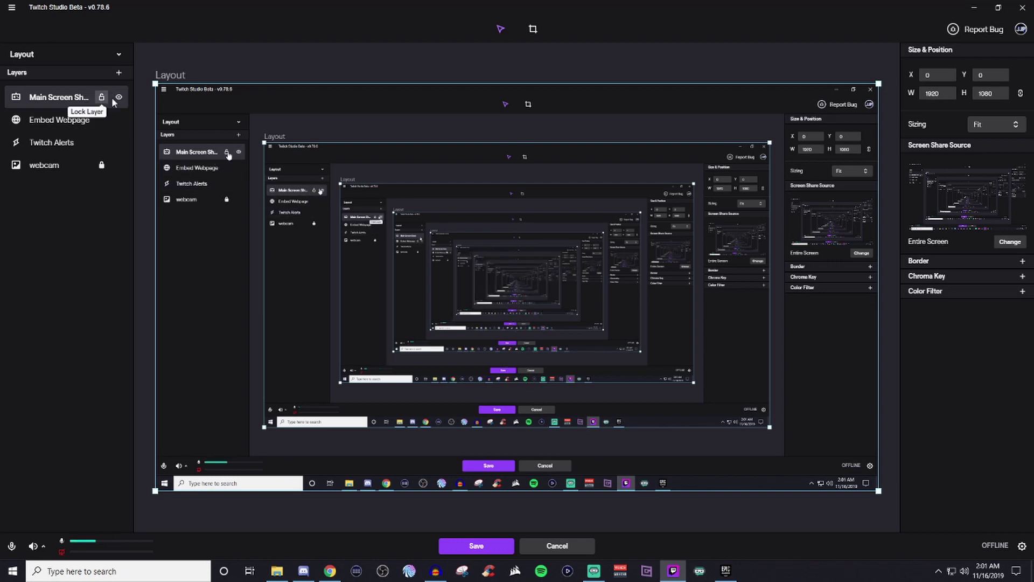
click(118, 97)
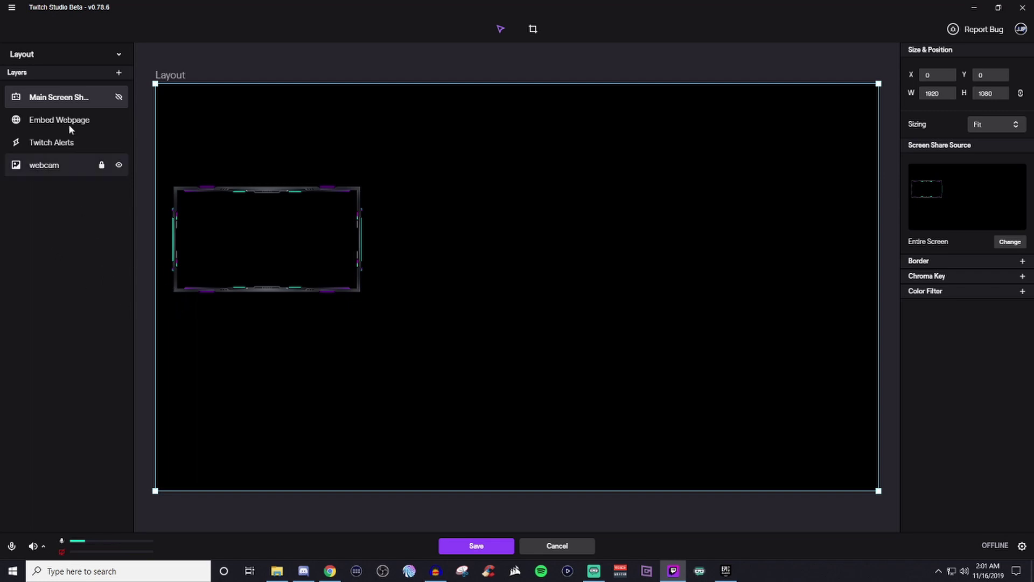
Add a Media layer and browse the computer for its media file.
click(119, 73)
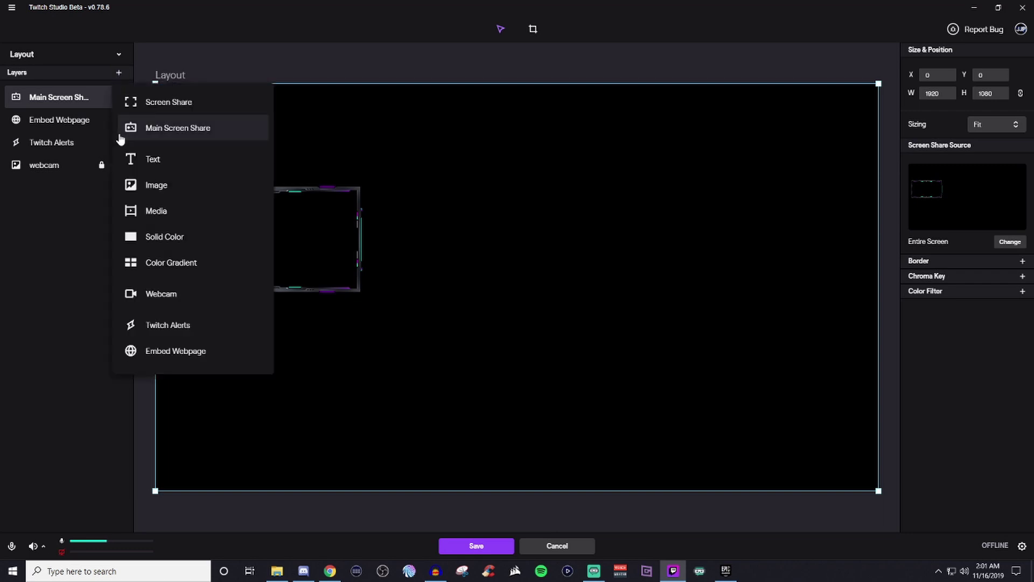
click(159, 218)
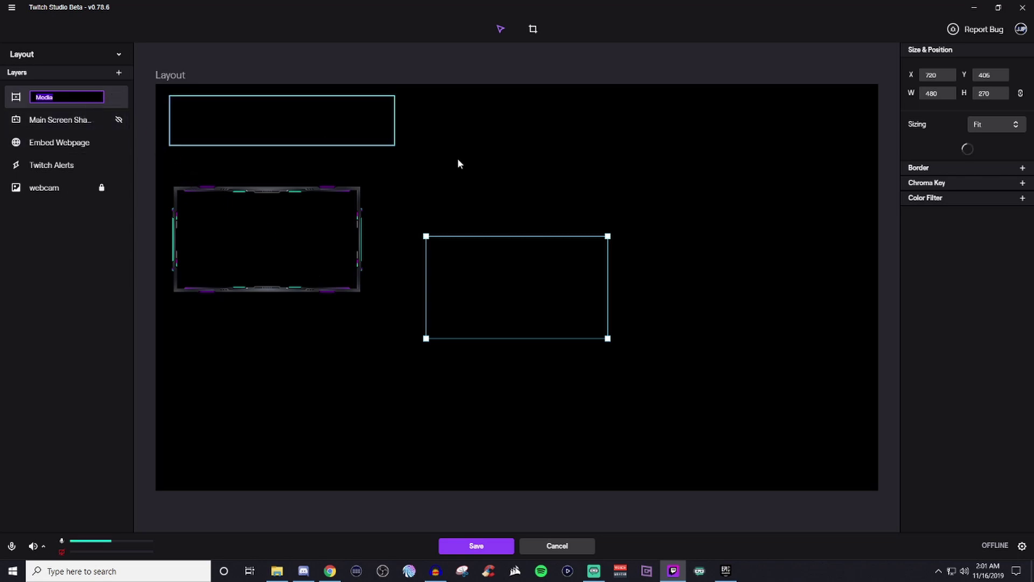
click(967, 201)
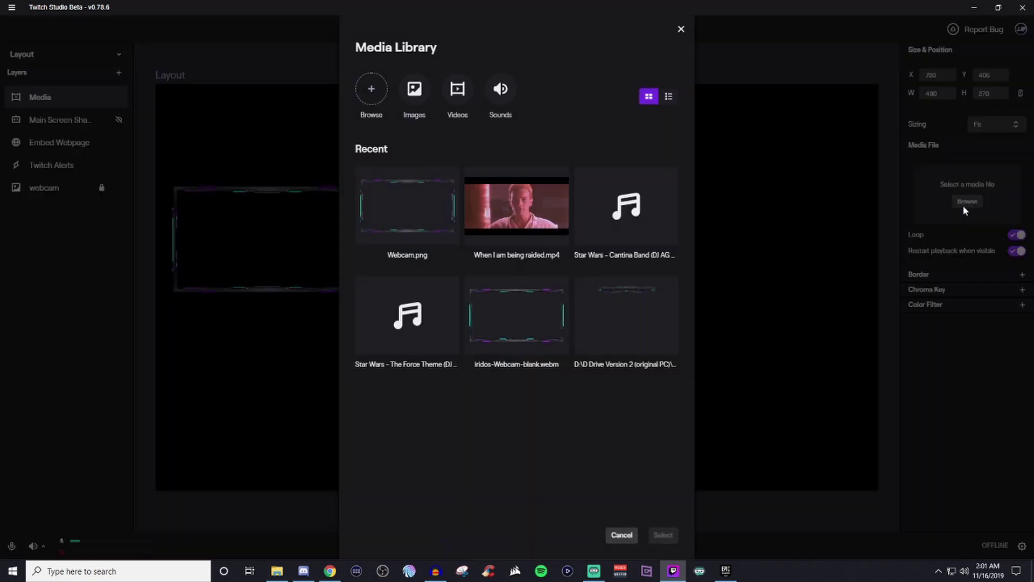
click(371, 92)
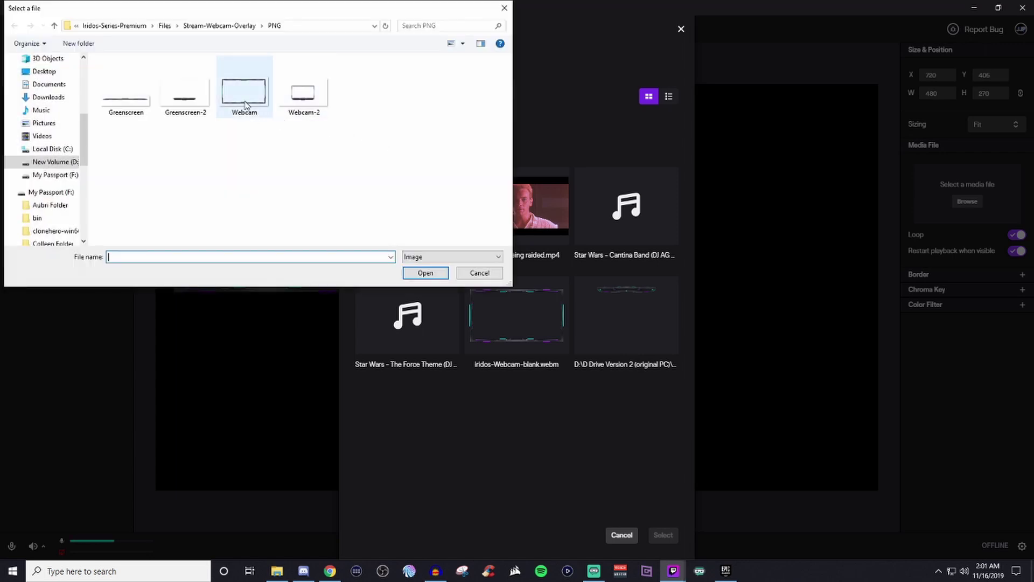
Load iridos-Webcam-blank.webm from the Animated-Webcam-Overlay folder, showing all file types.
click(164, 25)
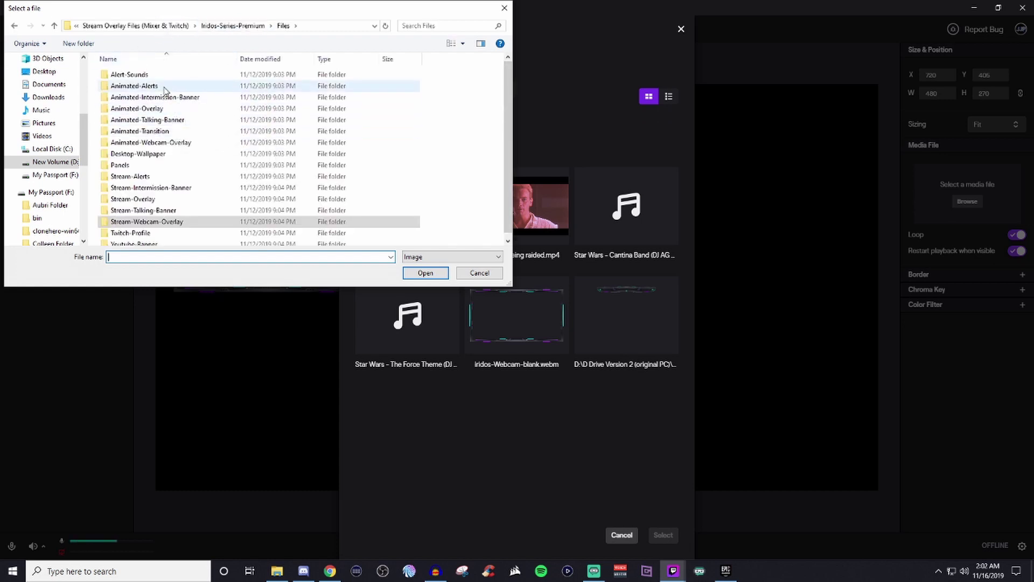
click(178, 144)
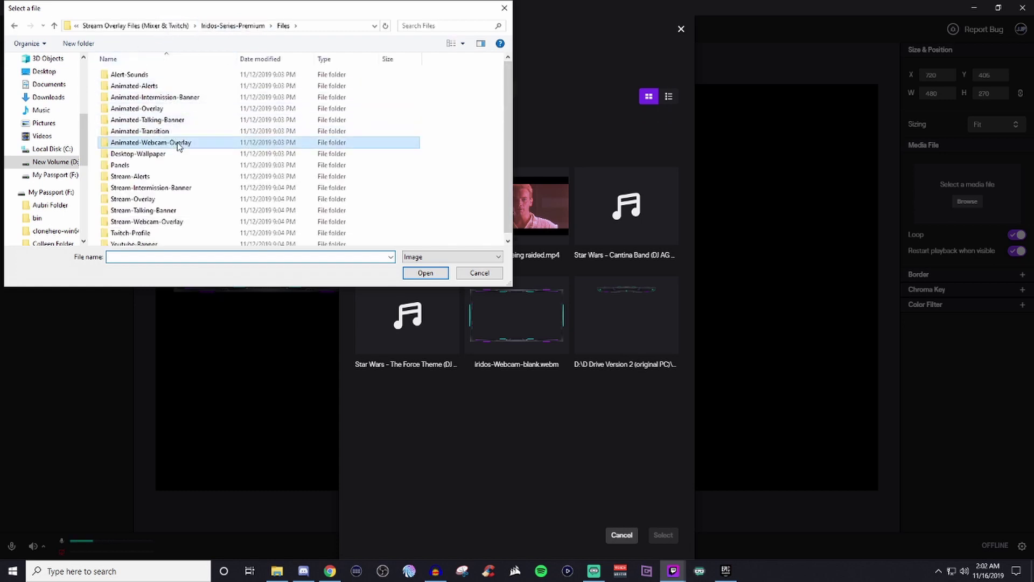
double_click(178, 143)
click(434, 257)
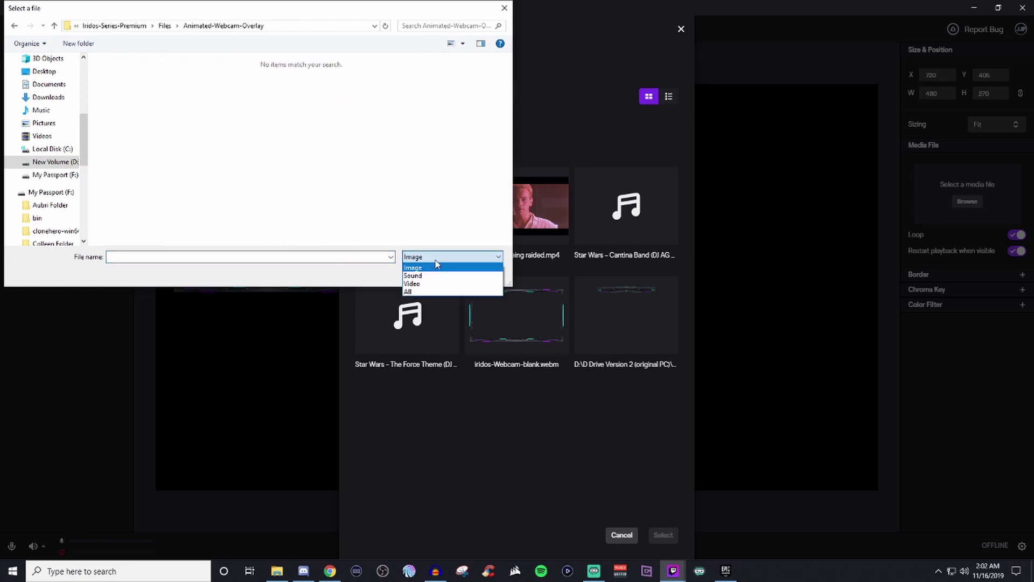
click(431, 291)
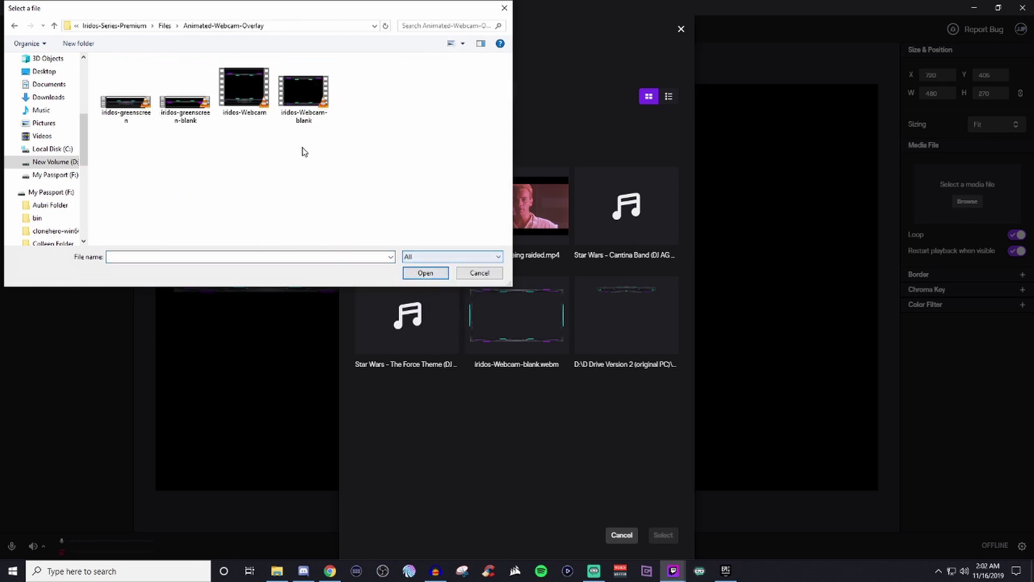
double_click(300, 104)
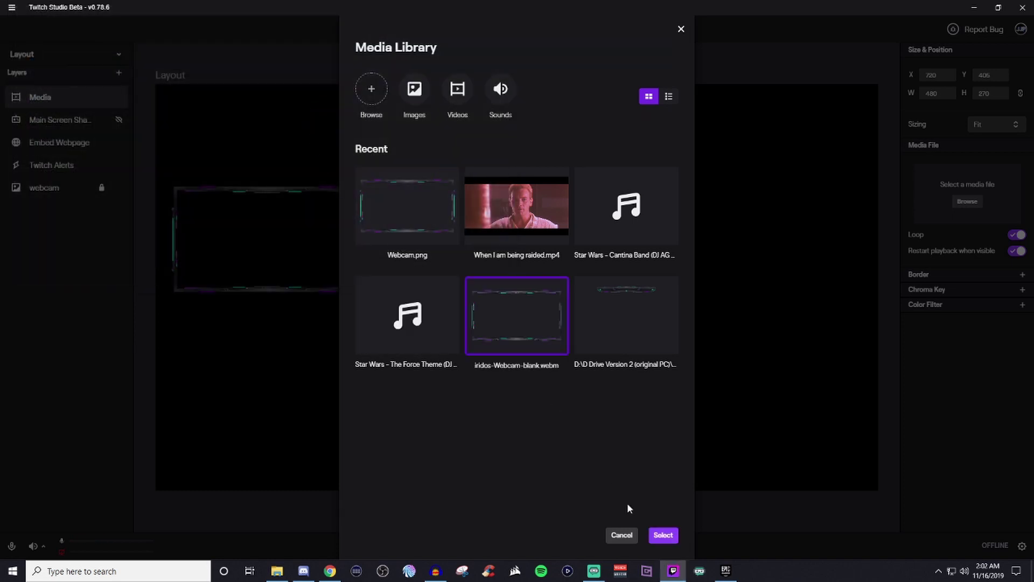
click(662, 536)
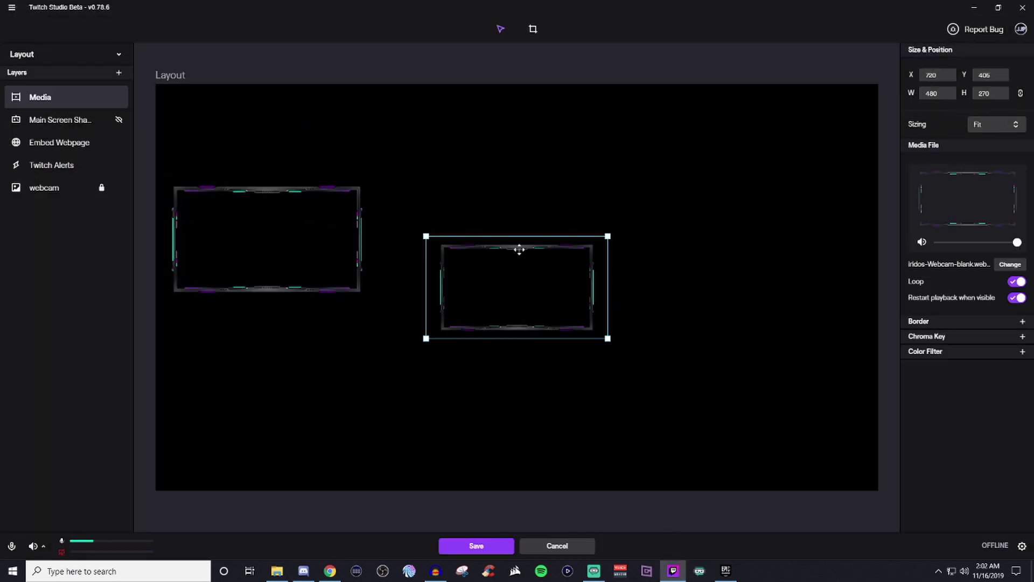
Move the animated frame beside the webcam frame and enlarge it to 723×407 at X 574, Y 283.
drag(518, 249, 463, 203)
click(439, 393)
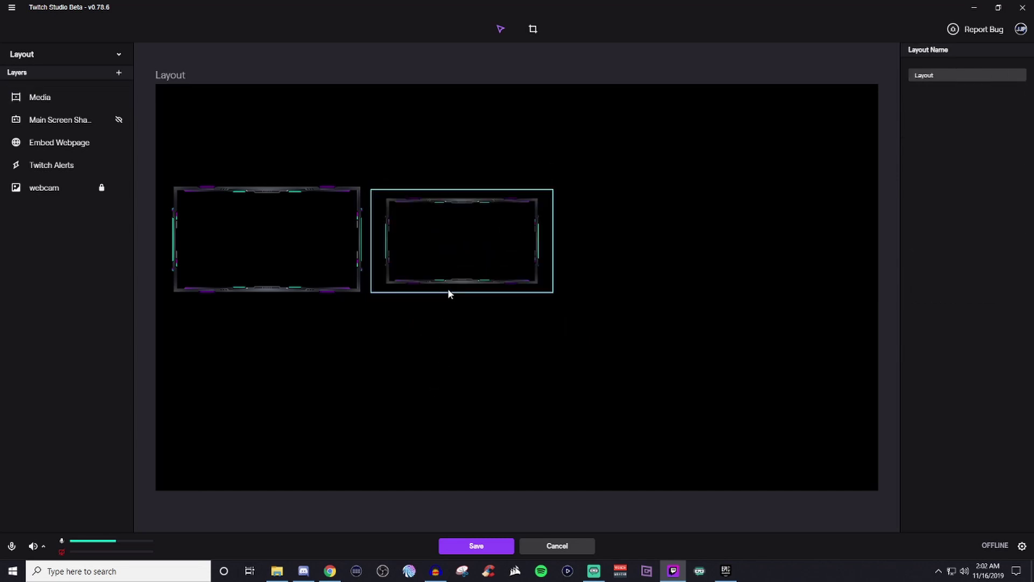
click(536, 289)
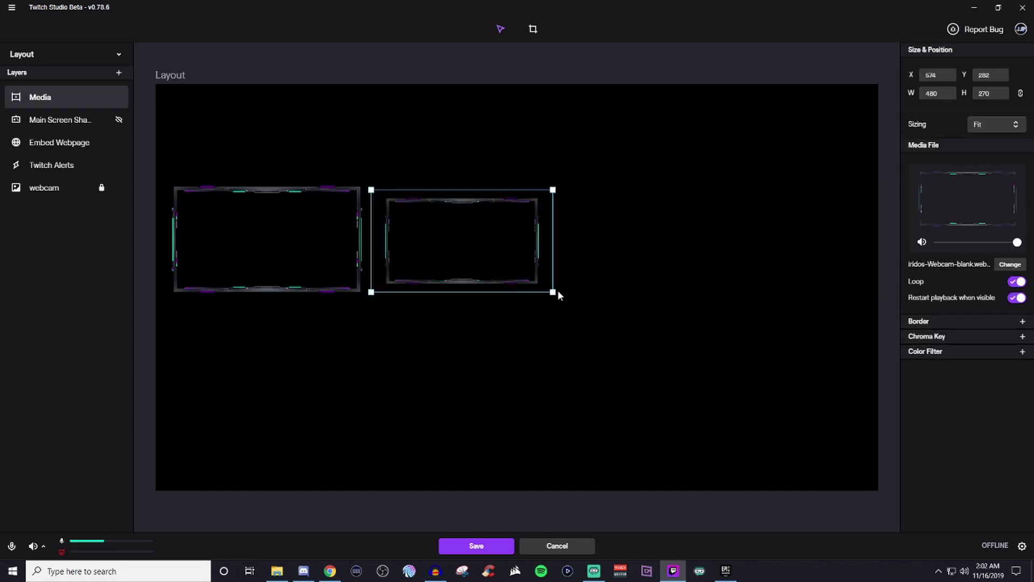
drag(553, 292, 641, 344)
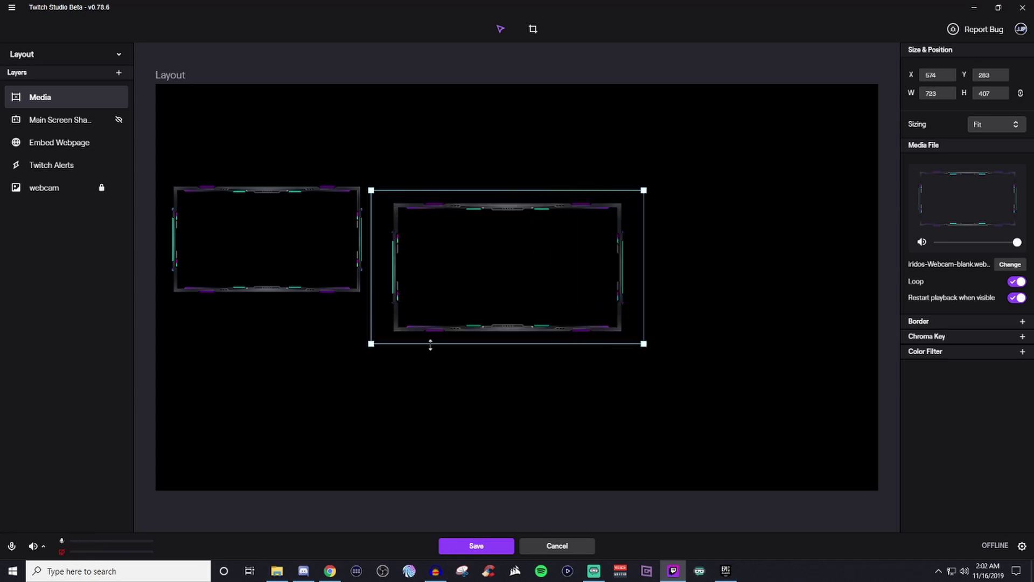
click(374, 410)
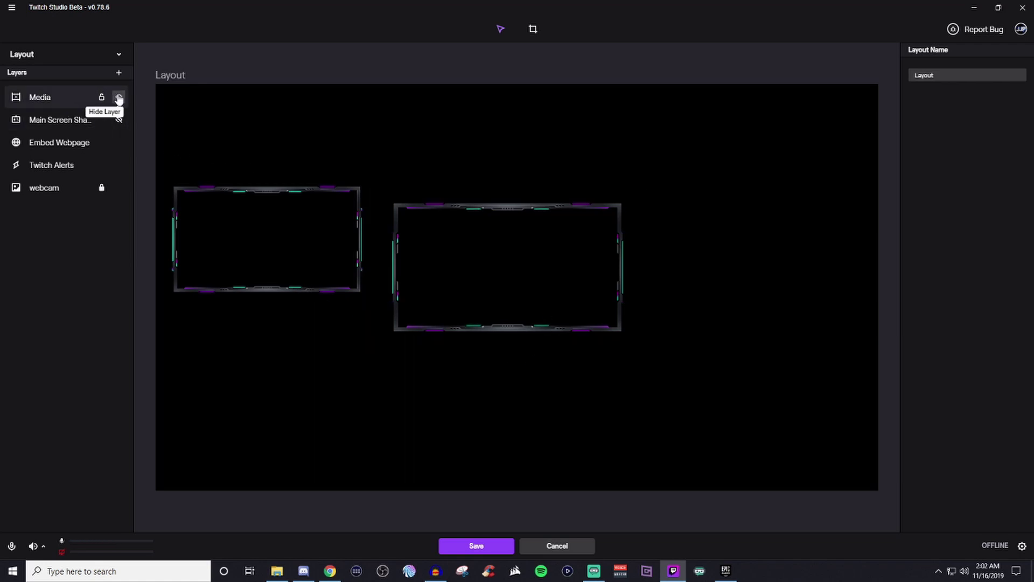
Hide the animated webcam frame layer and add another Media layer.
click(118, 97)
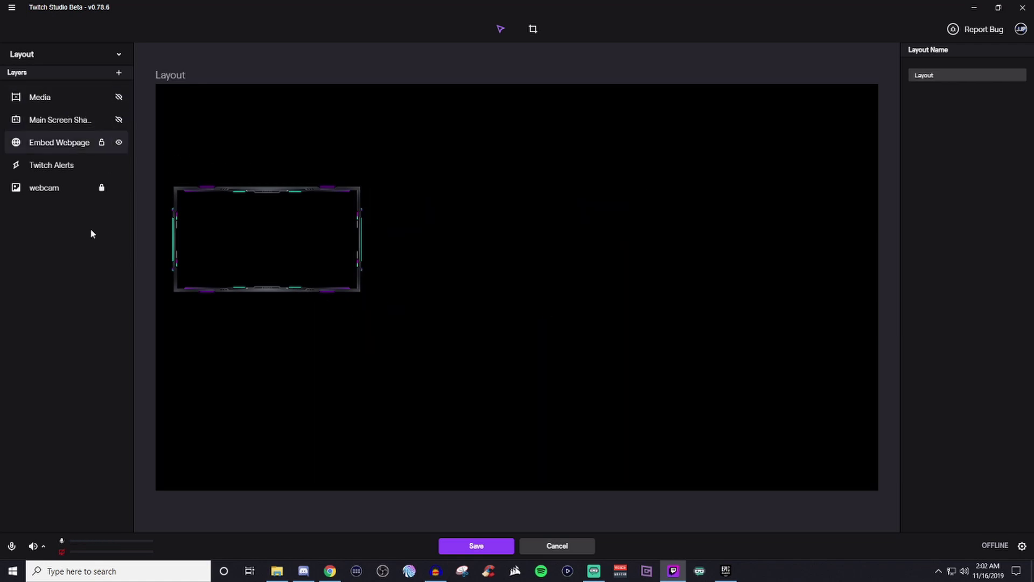
click(118, 72)
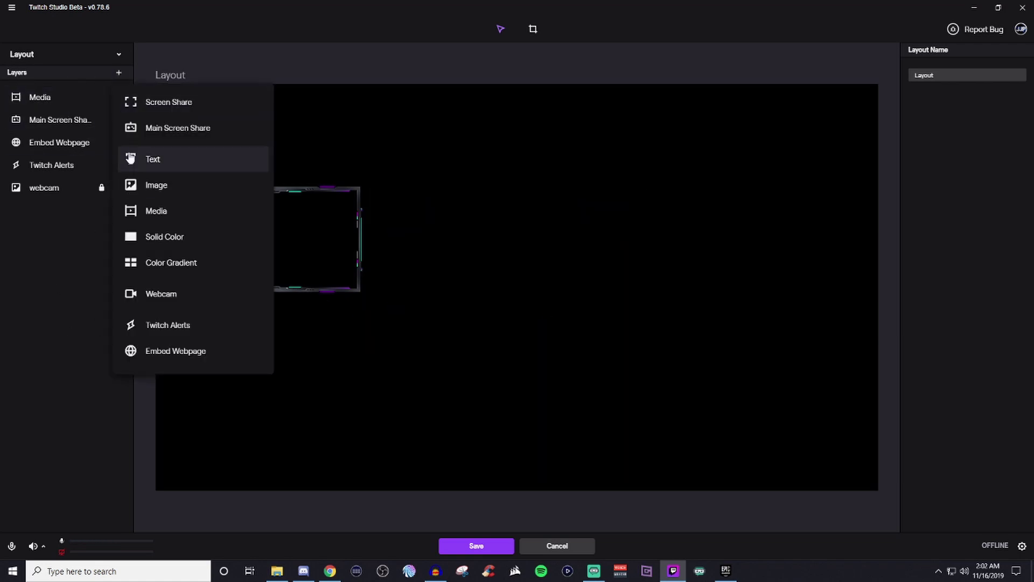
click(164, 210)
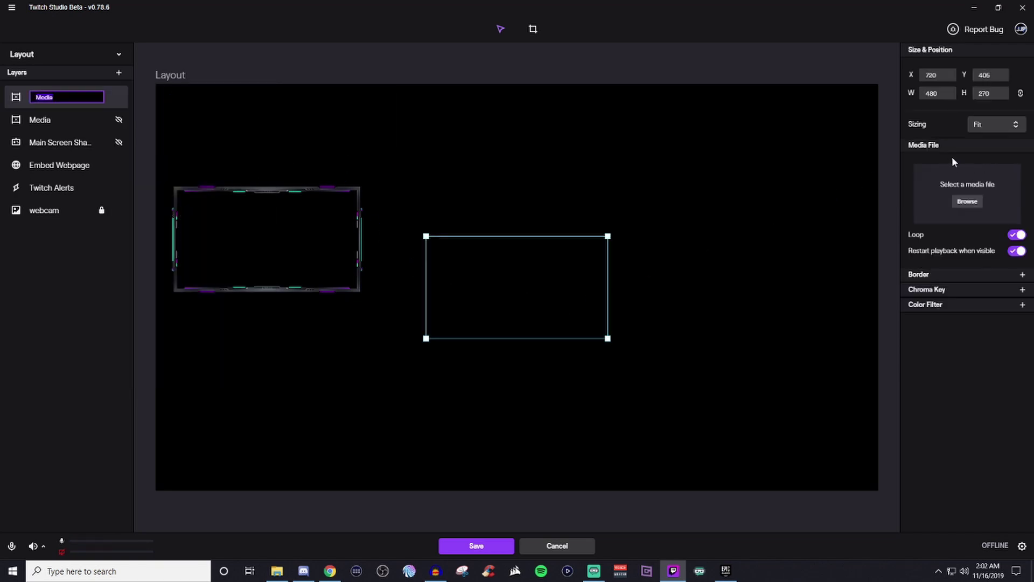
Look through the media library's sound, video and wallpaper files, then close it without choosing one.
click(967, 201)
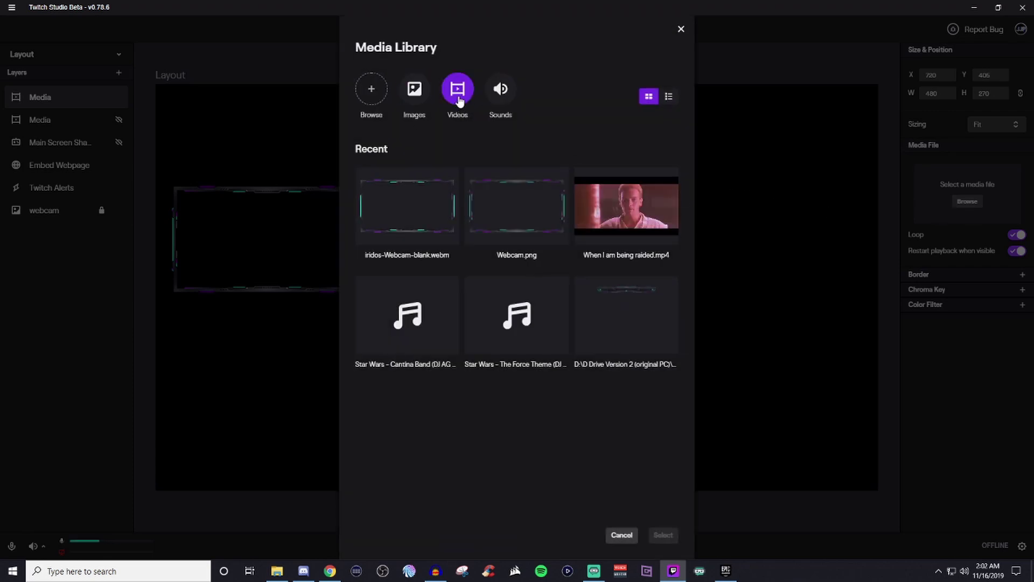
click(501, 92)
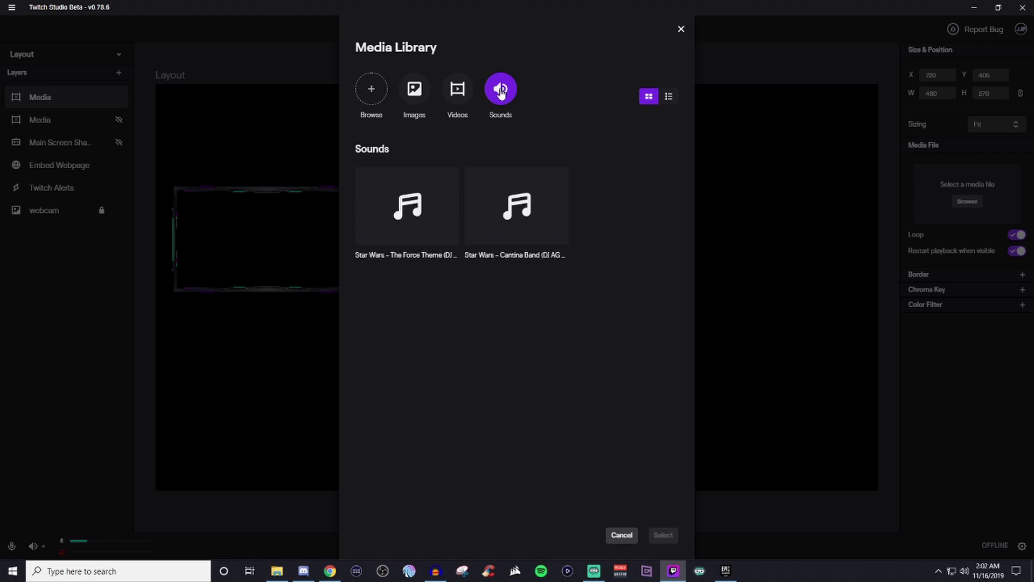
click(455, 96)
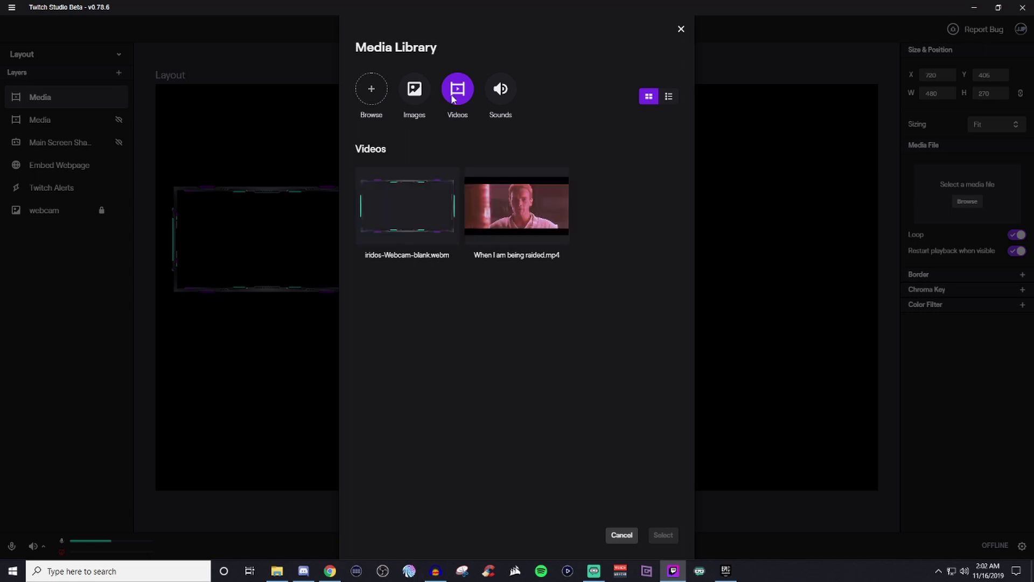
click(405, 94)
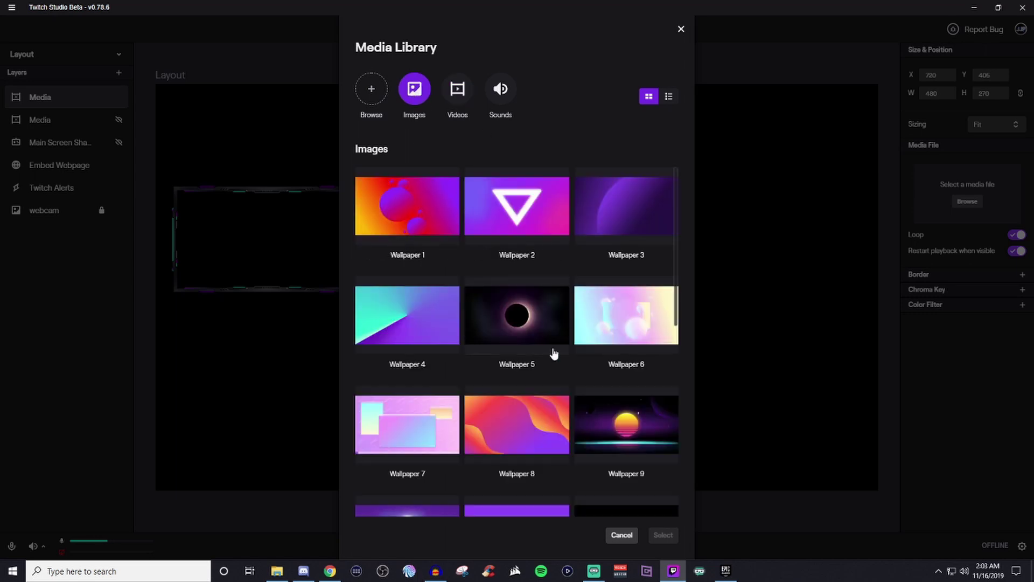
scroll(551, 348, down, 6)
scroll(517, 289, up, 6)
click(681, 30)
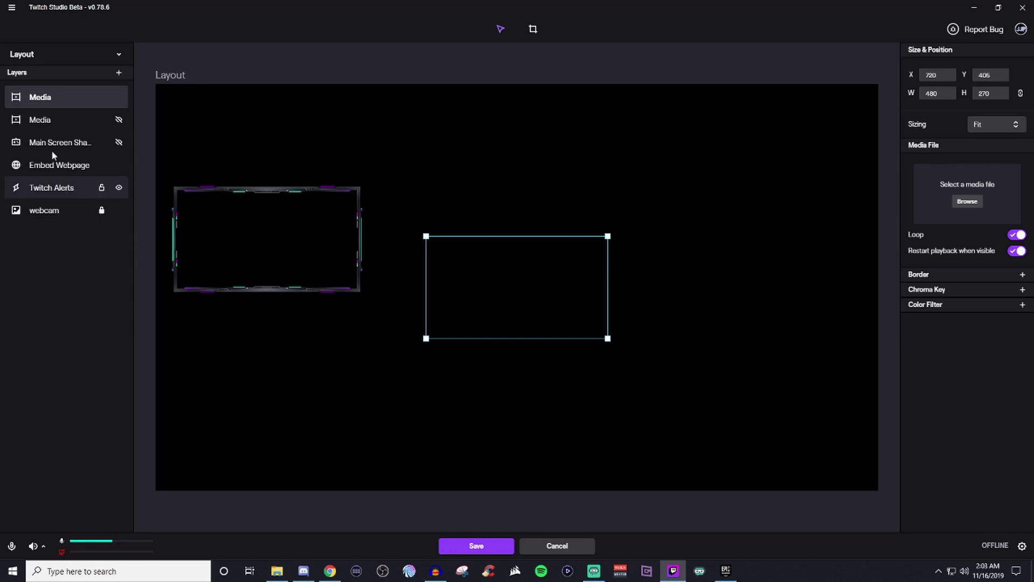
Add a Text layer with white Arial 40 placeholder text at X 720, Y 405.
click(118, 72)
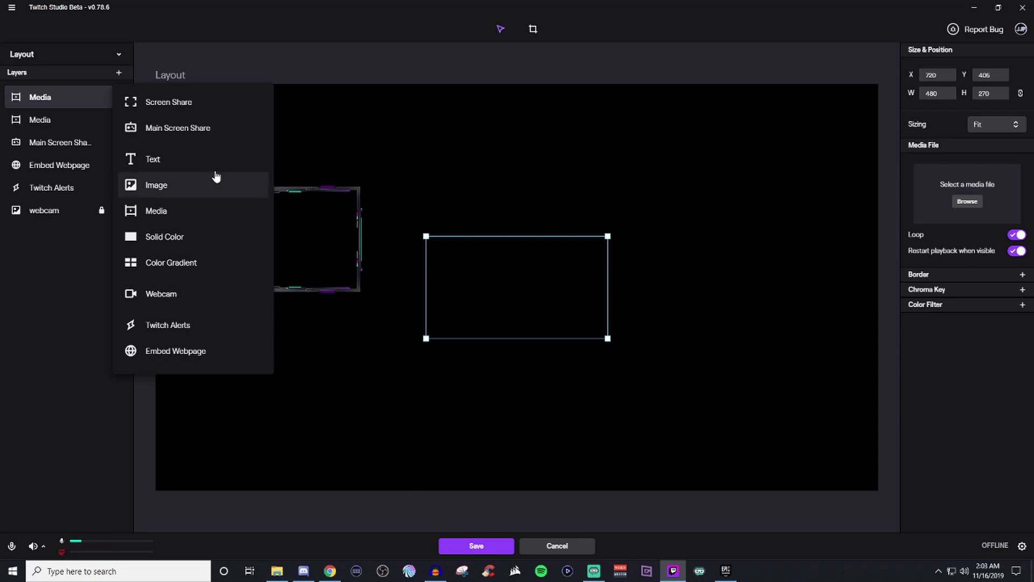
click(155, 161)
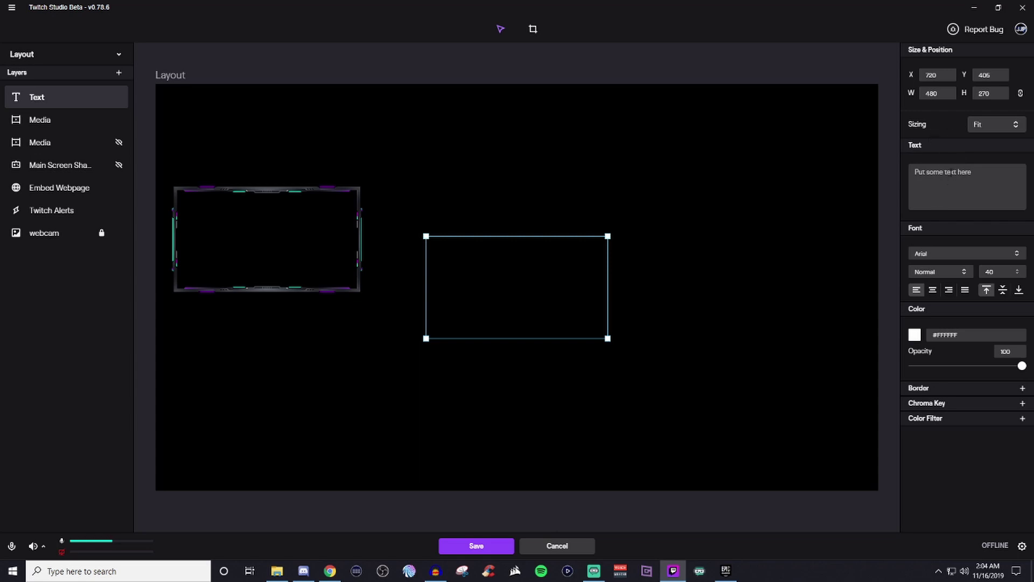
Change the text to 'Hi', keep the Arial font, and shrink its box to 465×262.
click(946, 175)
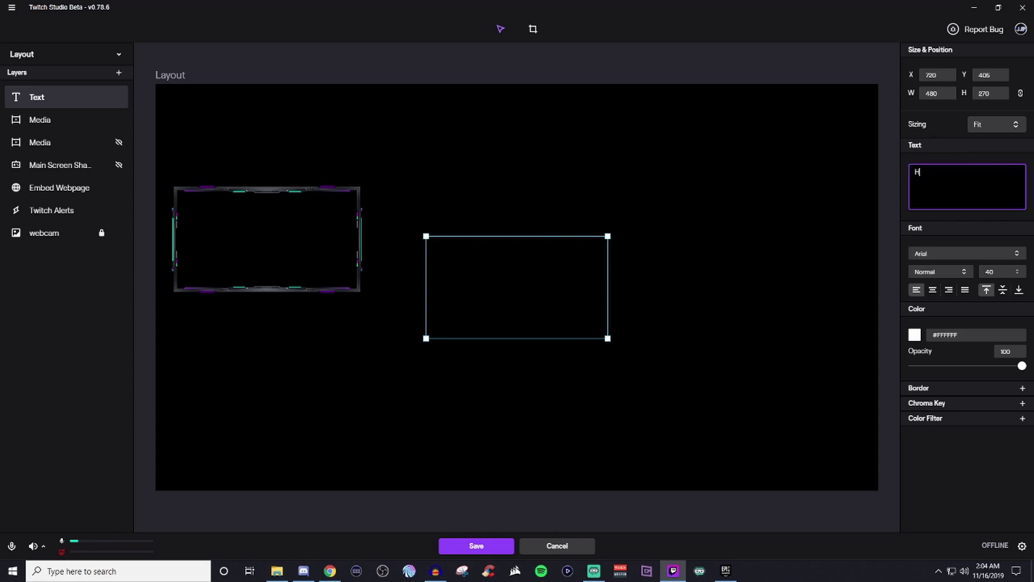
click(960, 254)
click(960, 259)
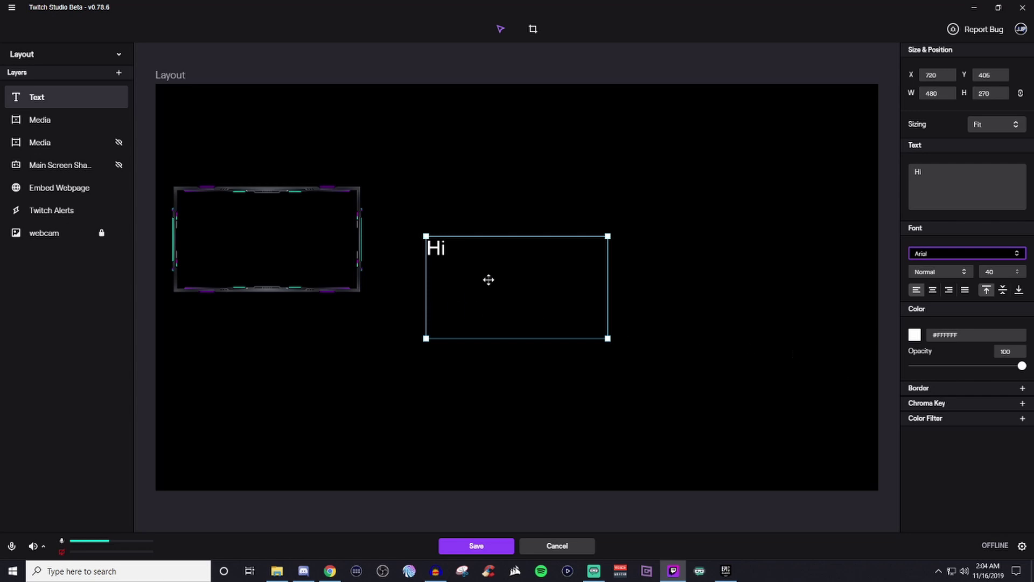
drag(607, 338, 625, 348)
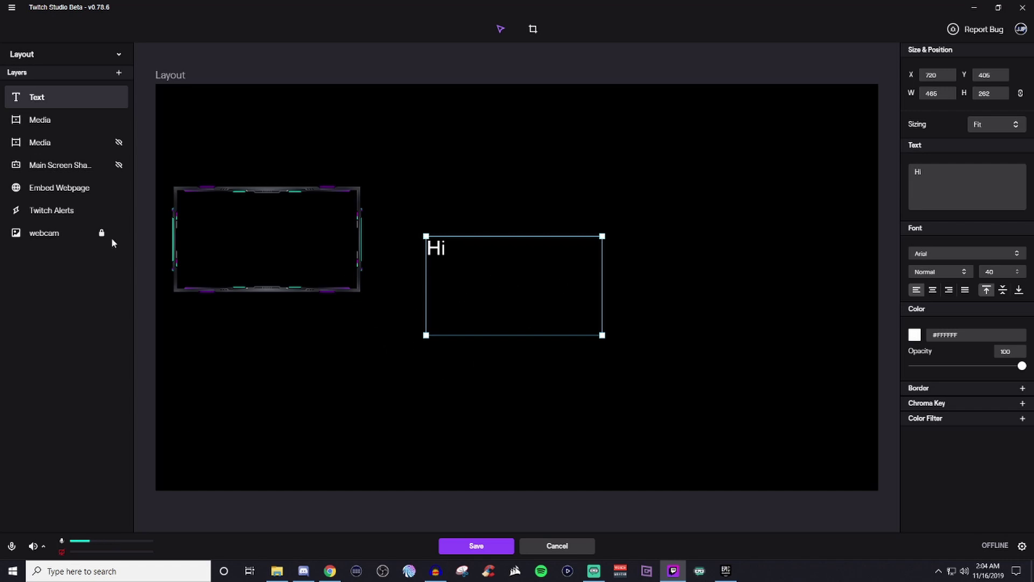
click(119, 74)
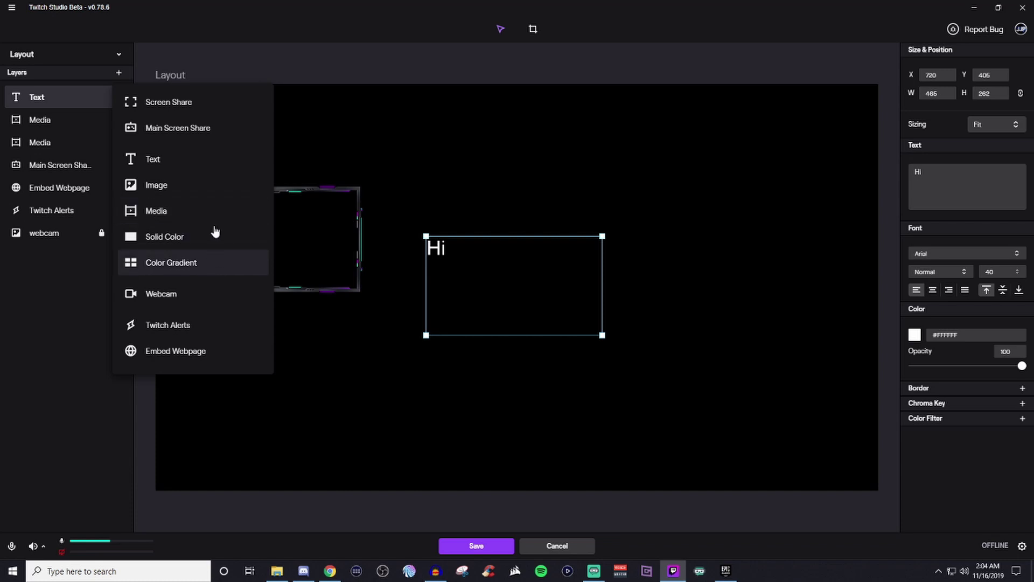
click(73, 378)
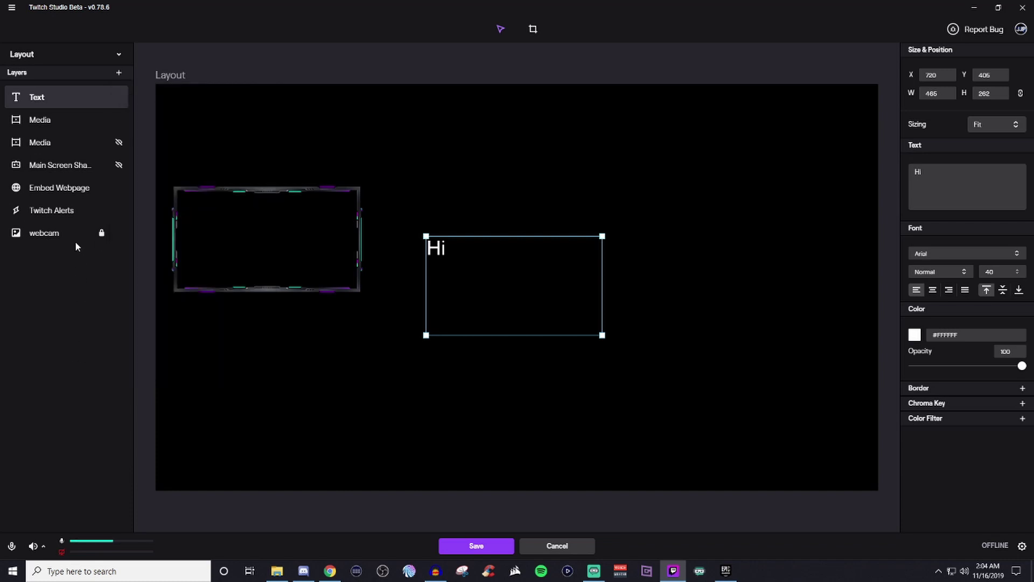
Save the layout and make Start Up the active stream scene.
click(476, 546)
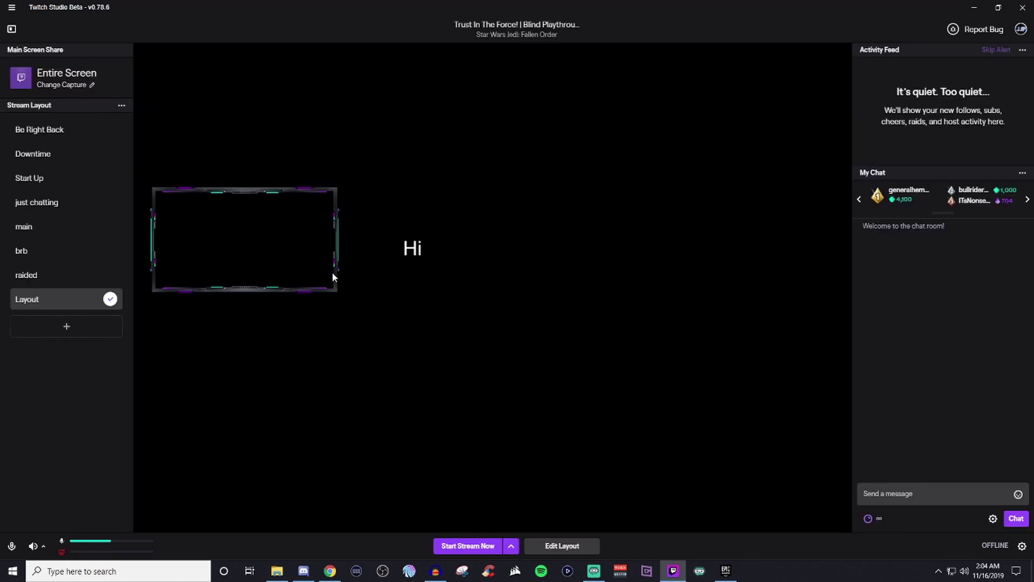
click(33, 181)
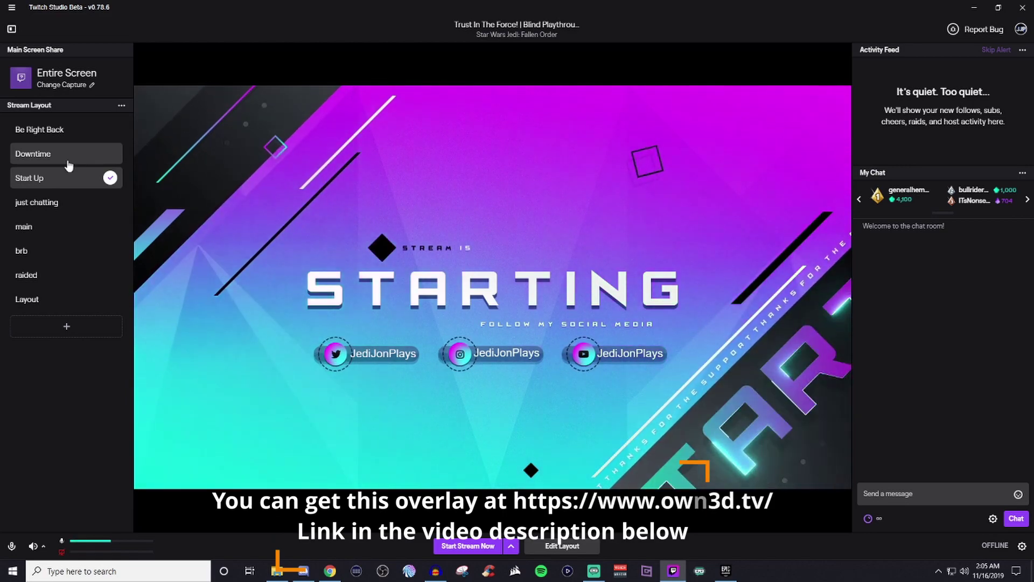
click(562, 545)
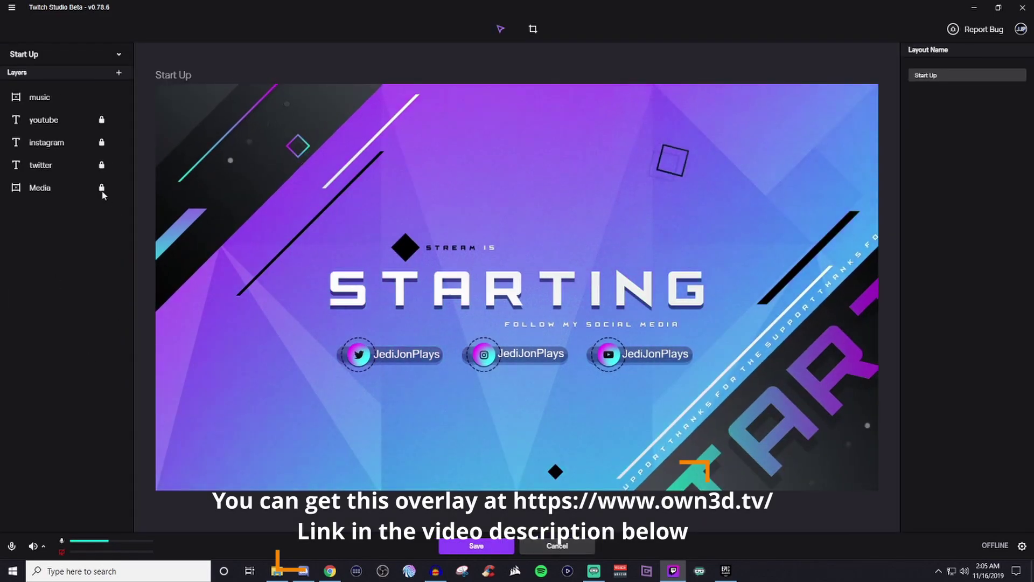
click(39, 100)
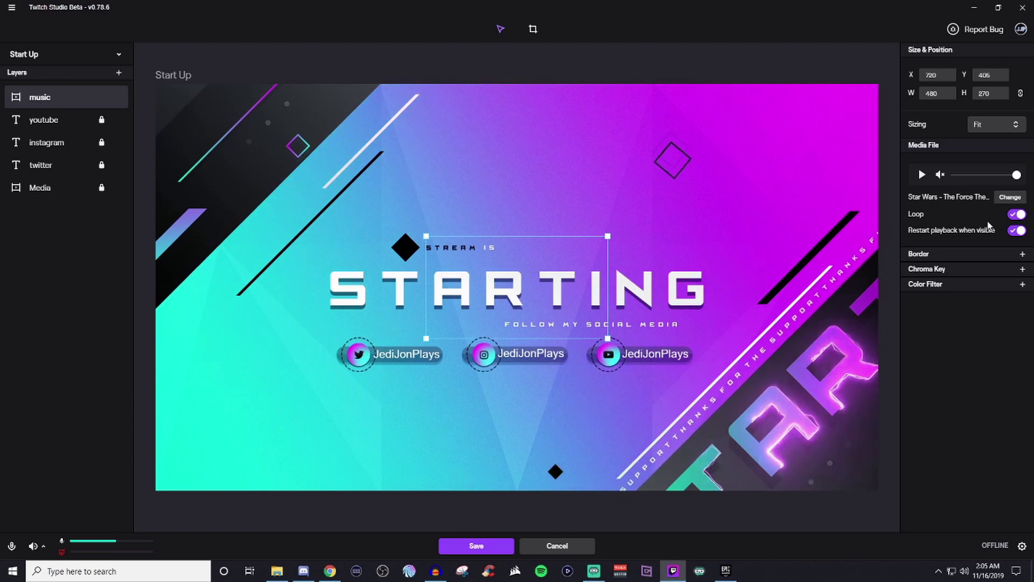
click(39, 127)
click(46, 144)
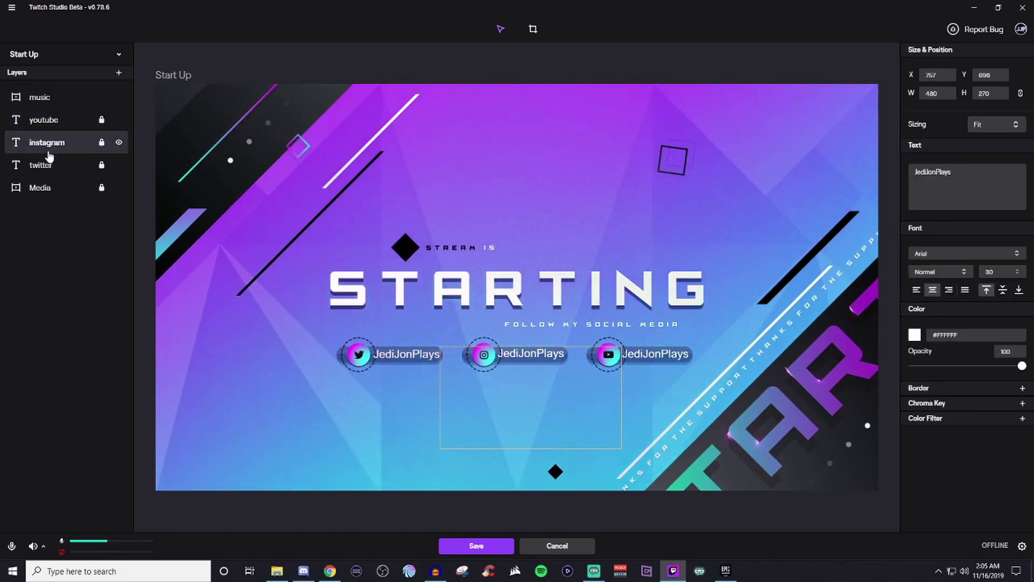
click(48, 171)
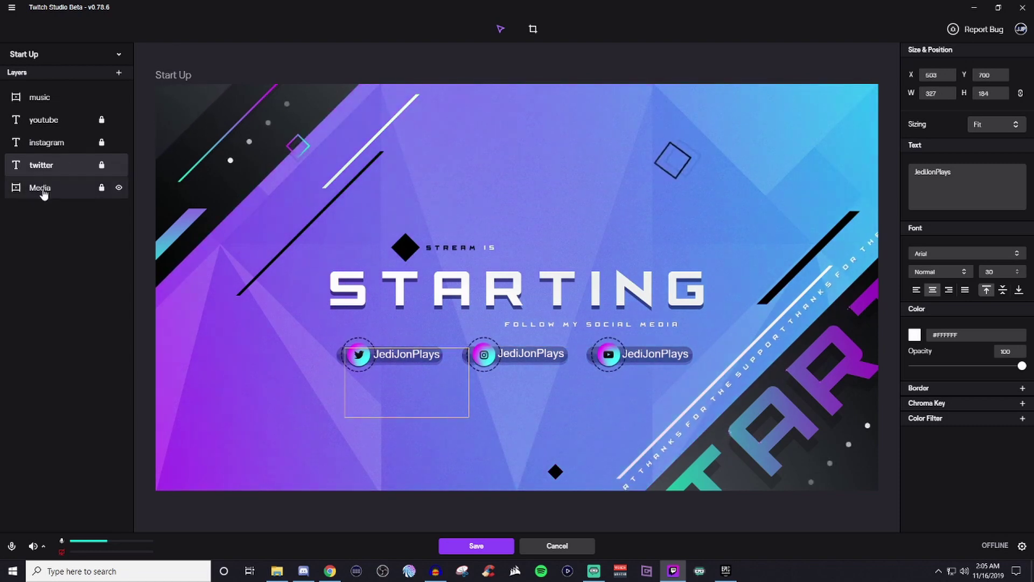
click(42, 194)
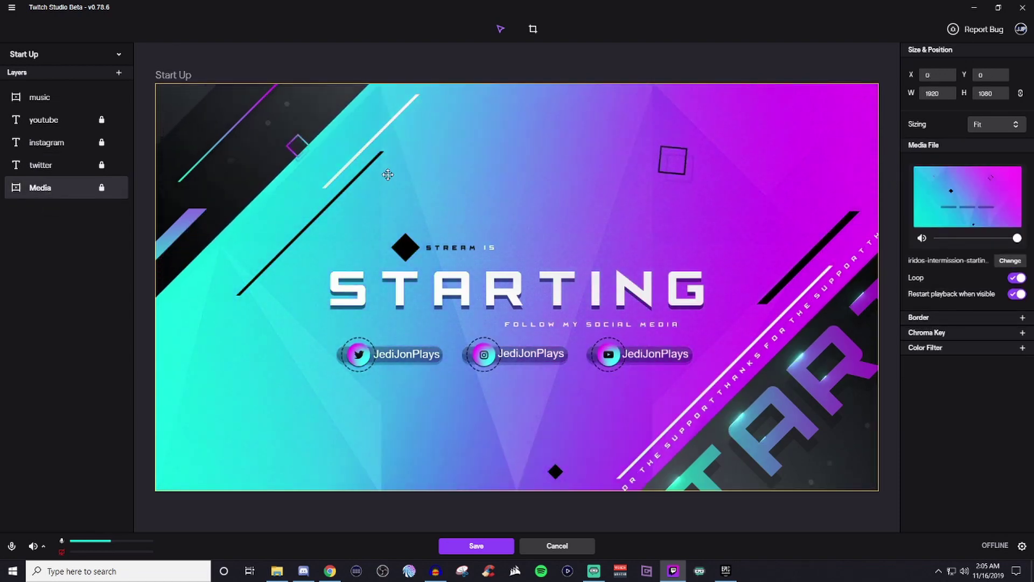
click(565, 548)
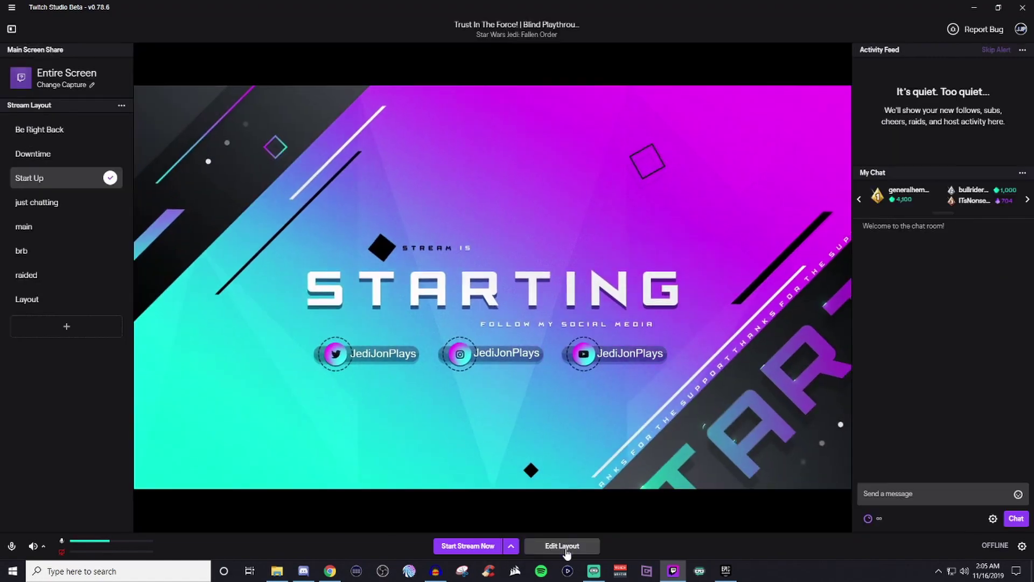